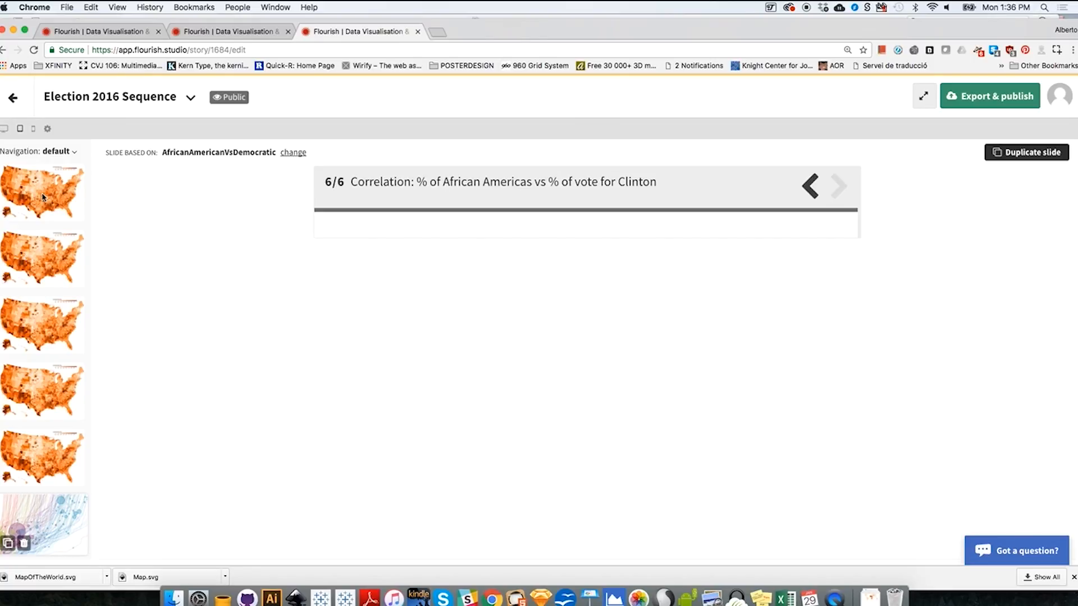
- Review the six slides of the Election 2016 Sequence story, including the Trump and Clinton vote maps and the correlation scatter plots
left_click(53, 202)
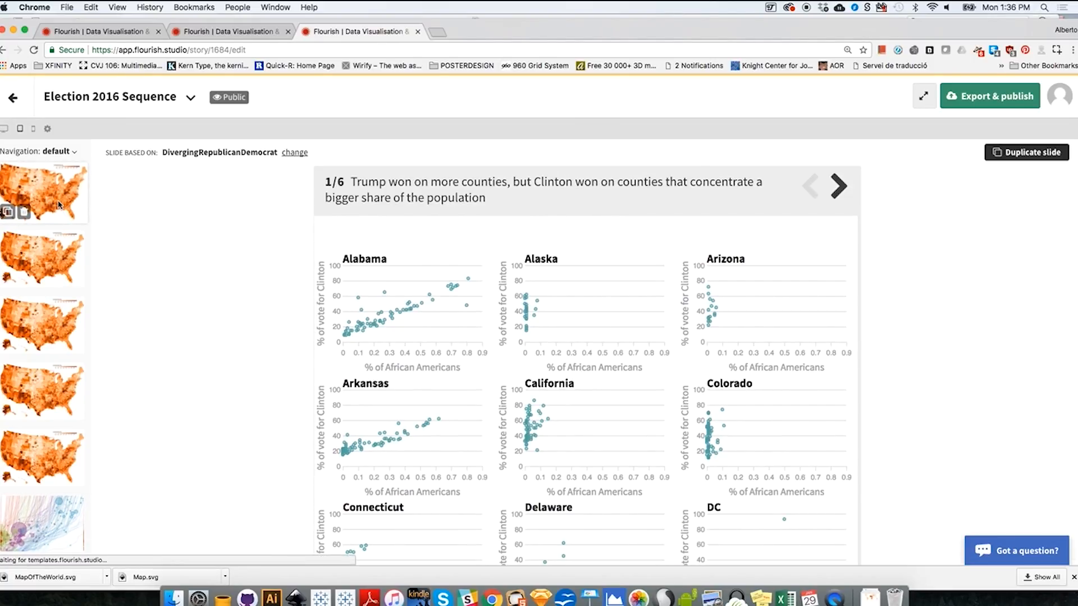
left_click(56, 252)
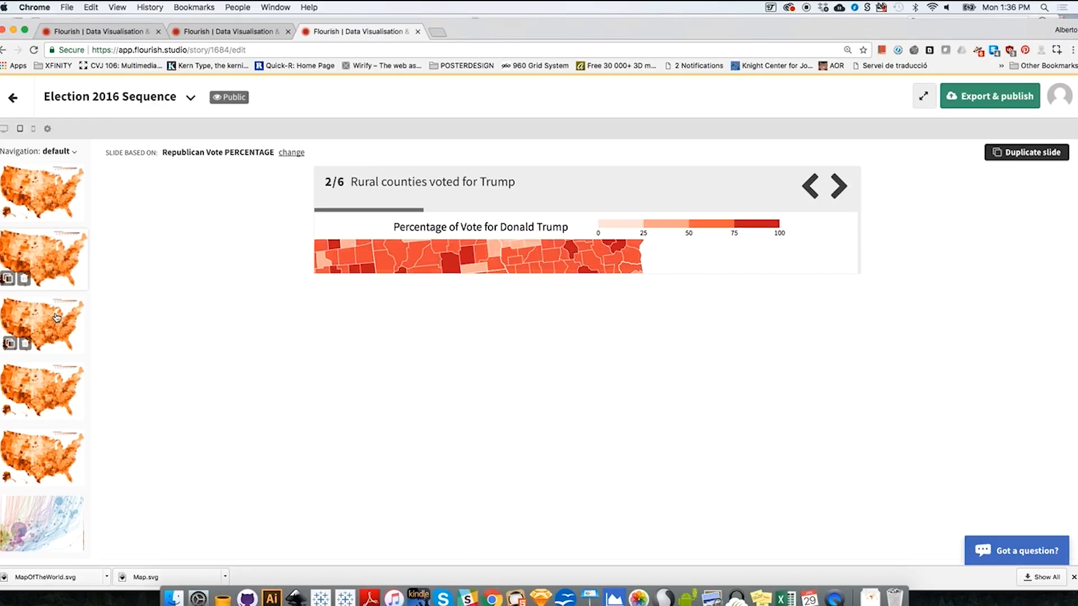
left_click(56, 317)
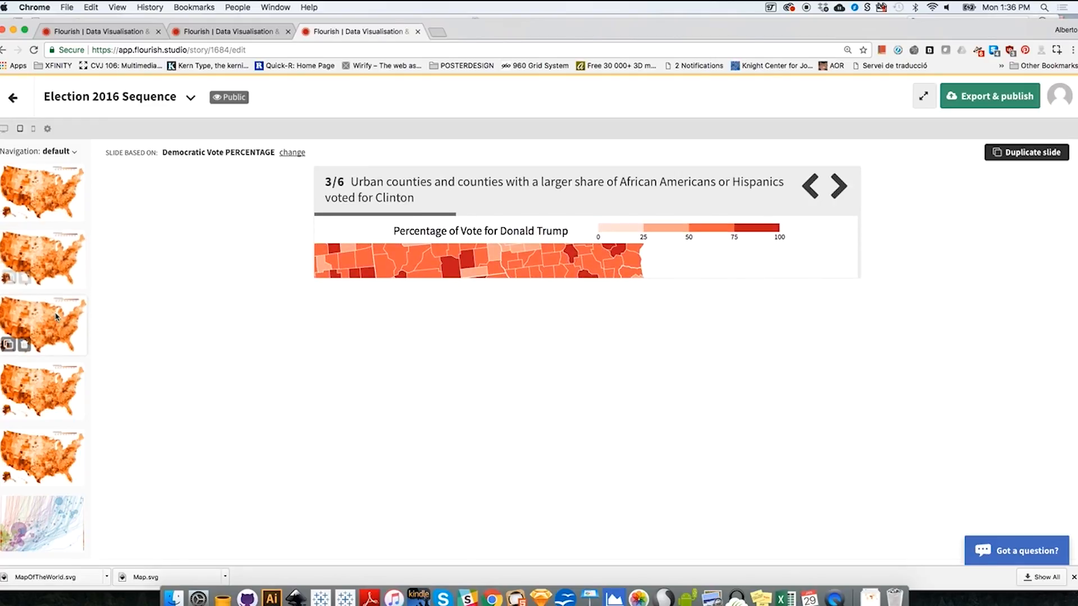
left_click(57, 389)
left_click(63, 455)
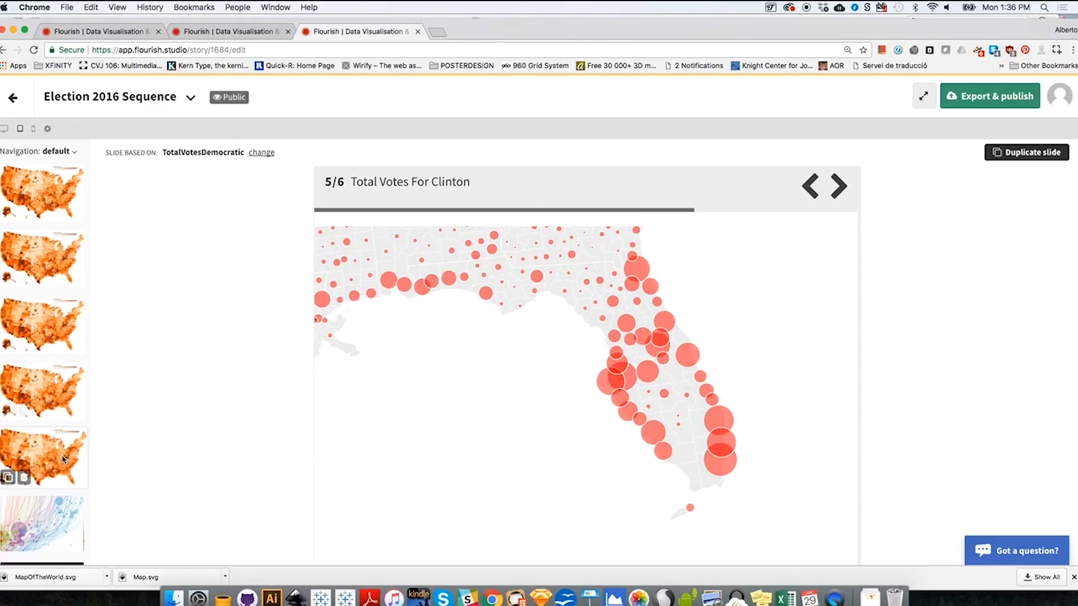
left_click(69, 525)
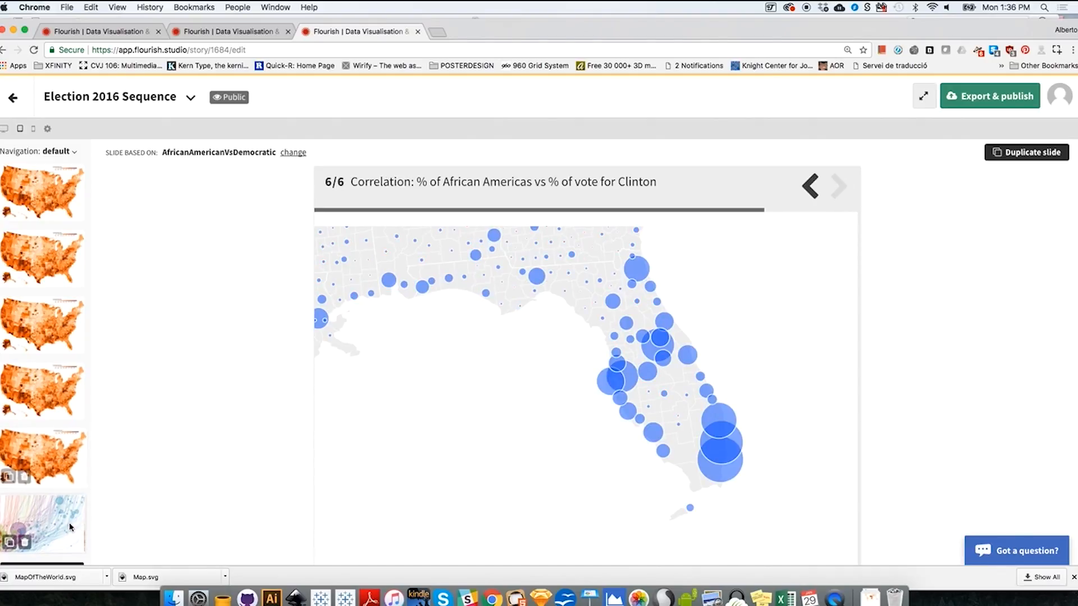
left_click(48, 182)
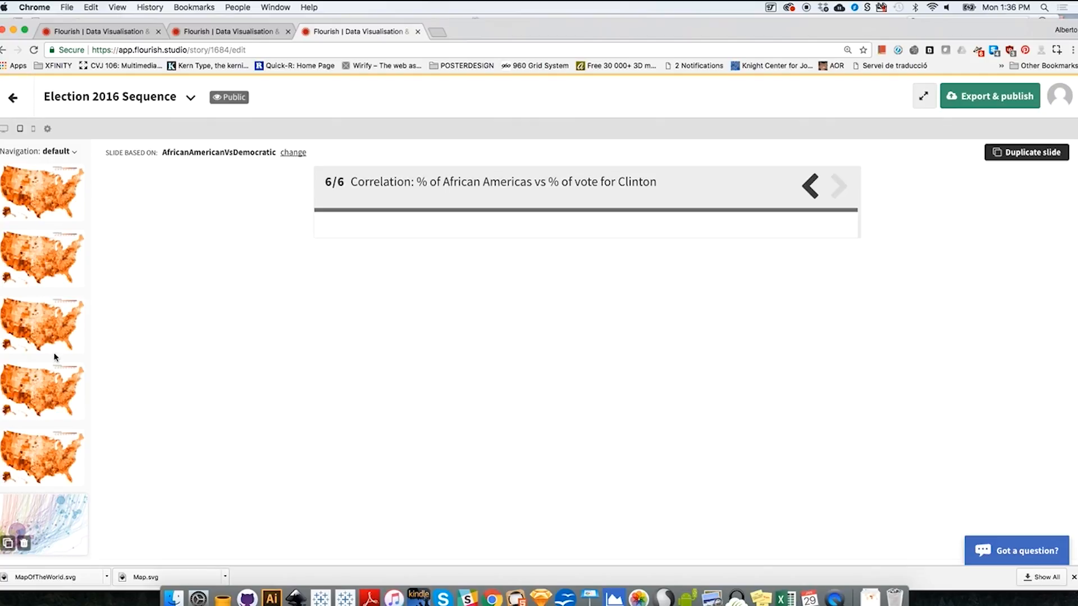
left_click(259, 38)
left_click(345, 30)
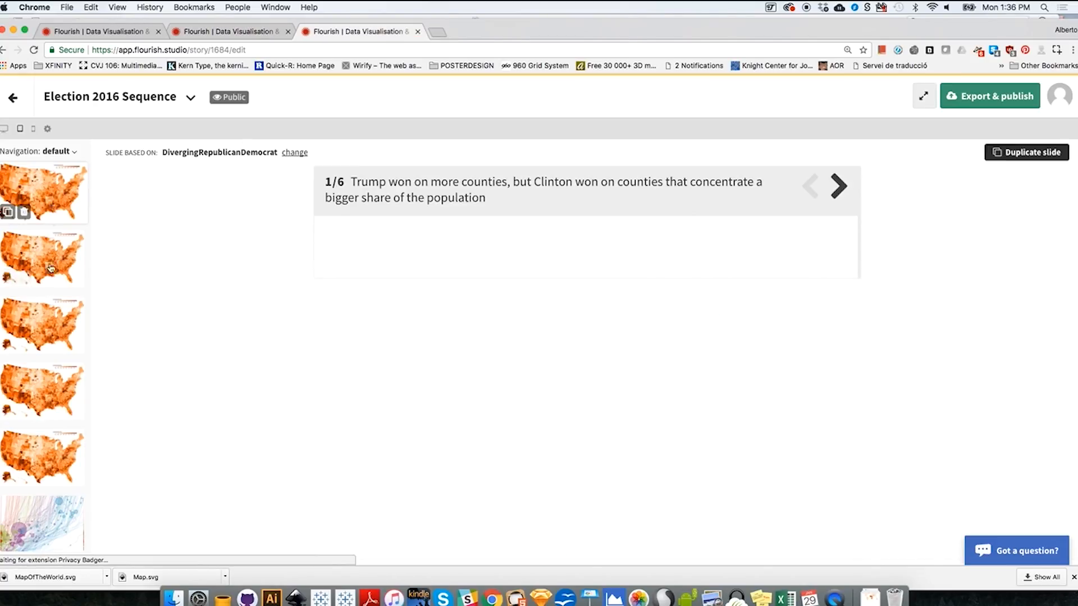
- Create a new visualisation from the projects overview using the "Map: US counties" template
left_click(247, 32)
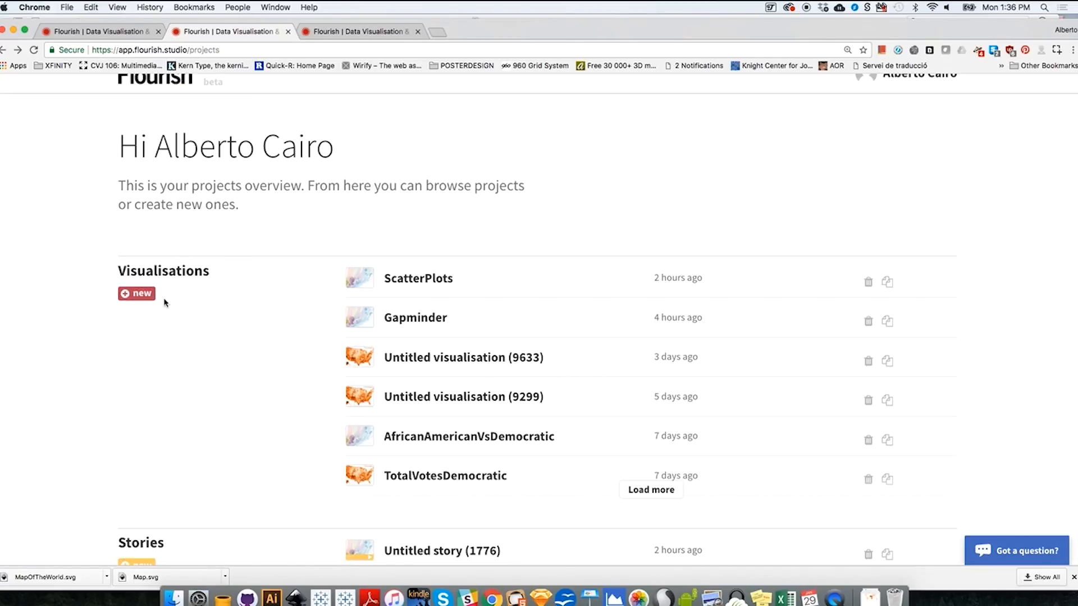
left_click(149, 296)
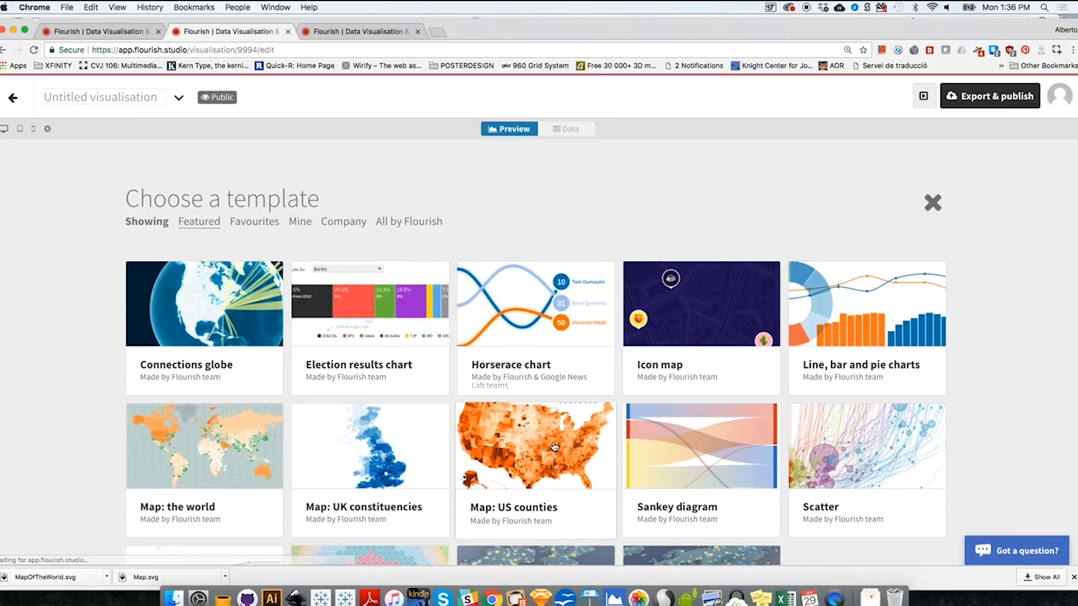
left_click(553, 459)
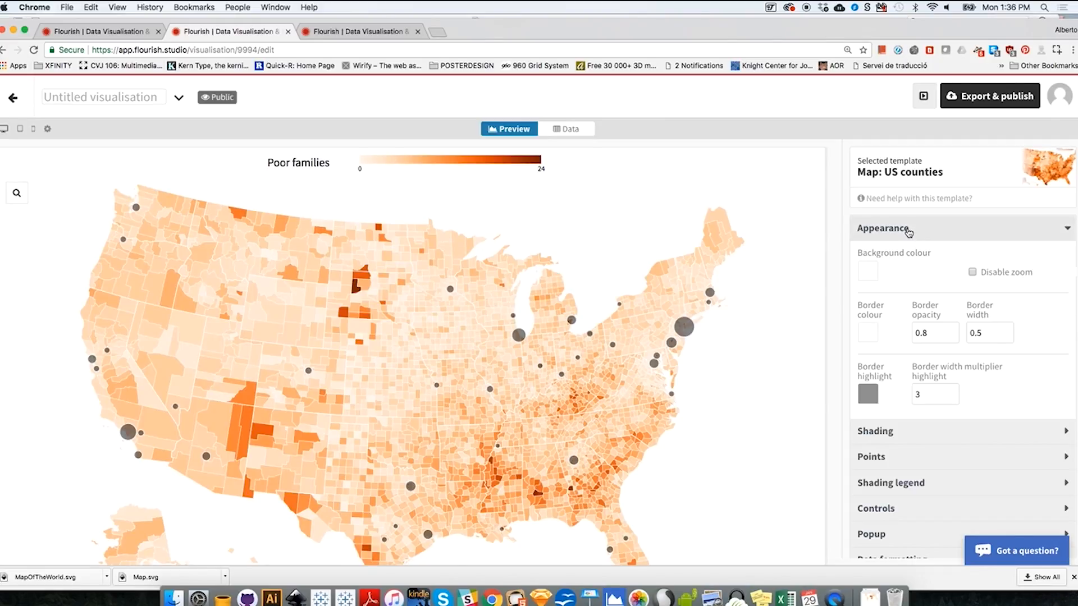
- Disable the points on the US counties map so that only the county shading is drawn
left_click(908, 232)
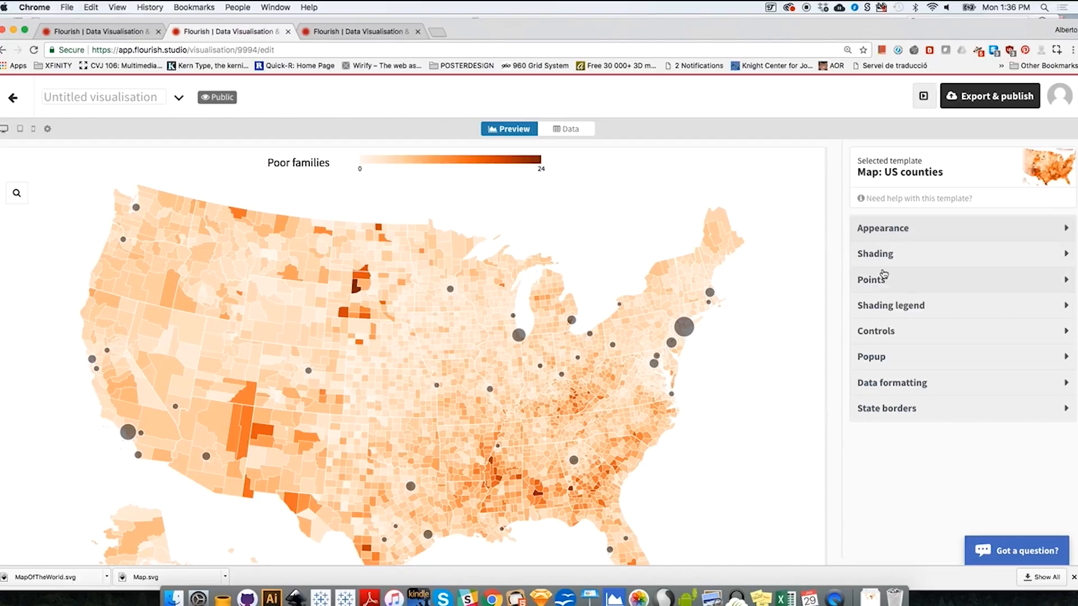
left_click(879, 282)
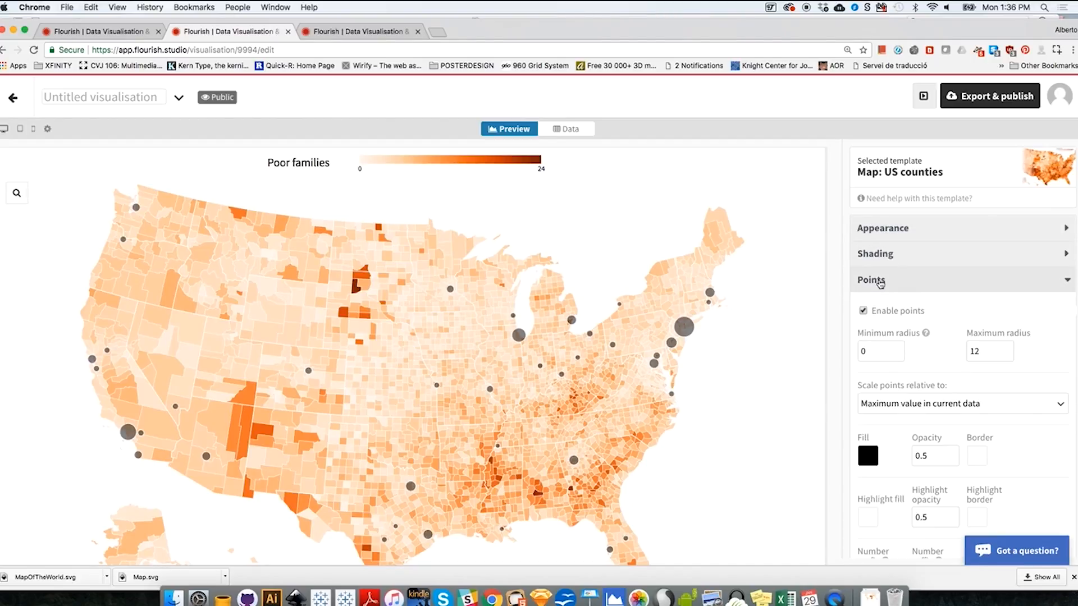
left_click(863, 311)
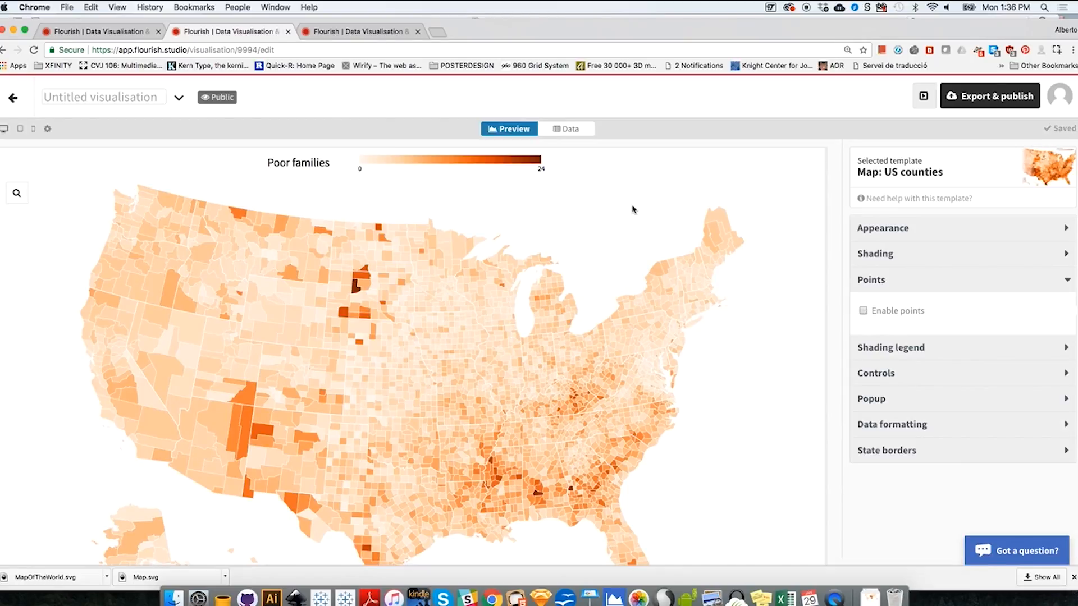
- Import the CountyDataMOD2 file from the Desktop into the shading-data sheet, overwriting the current sheet
left_click(573, 131)
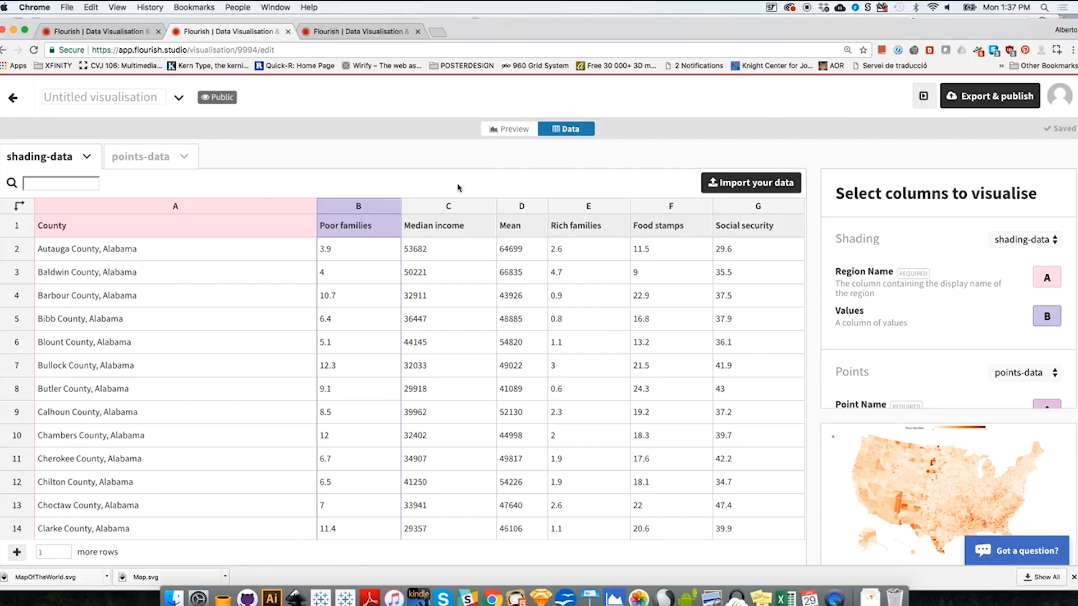
left_click(747, 182)
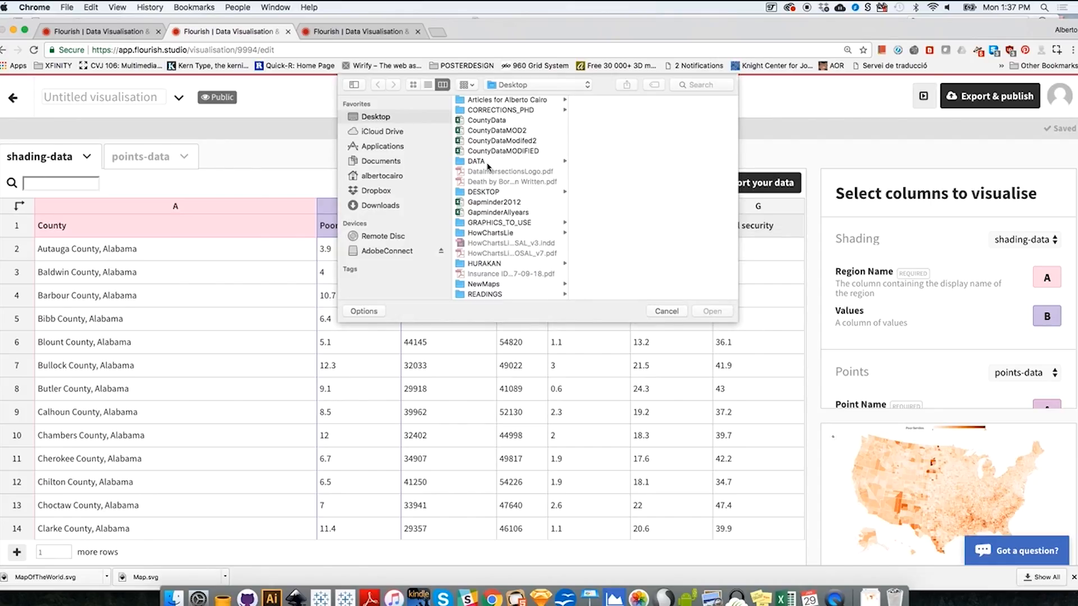
left_click(494, 130)
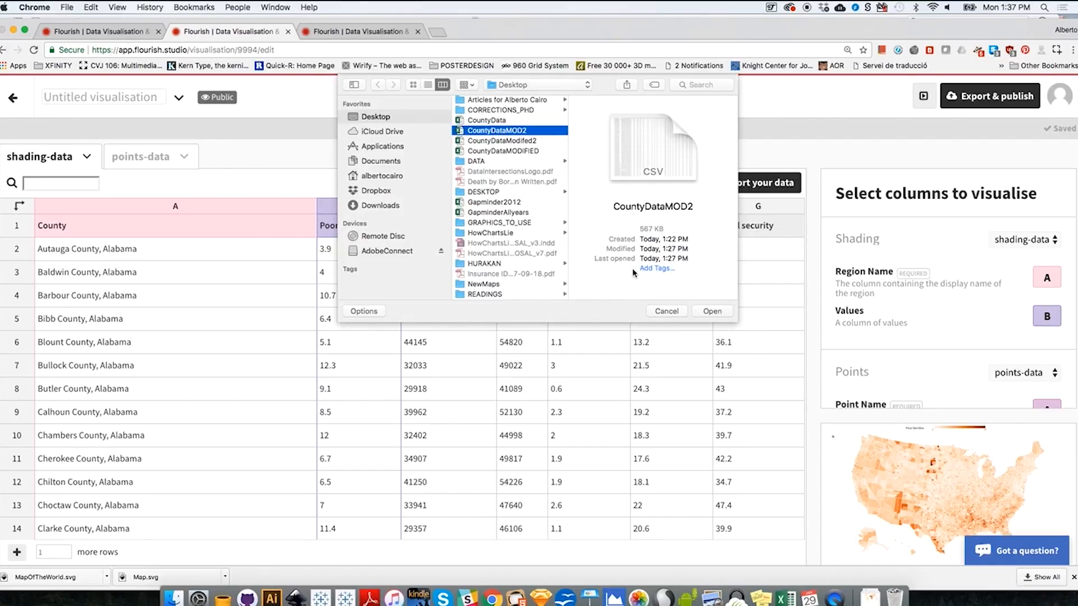
left_click(709, 312)
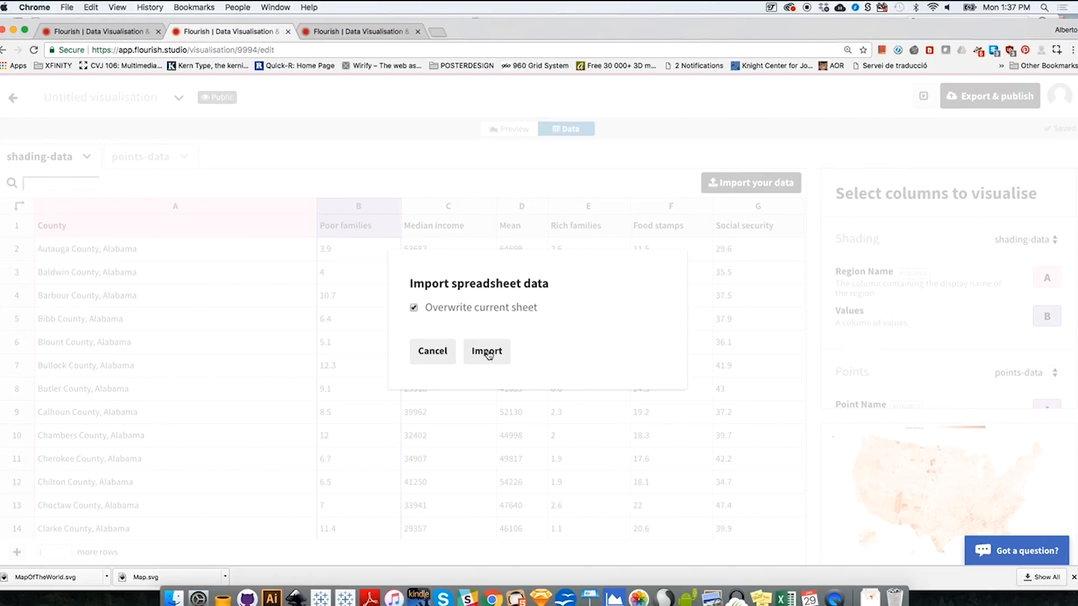
left_click(488, 352)
left_click(476, 339)
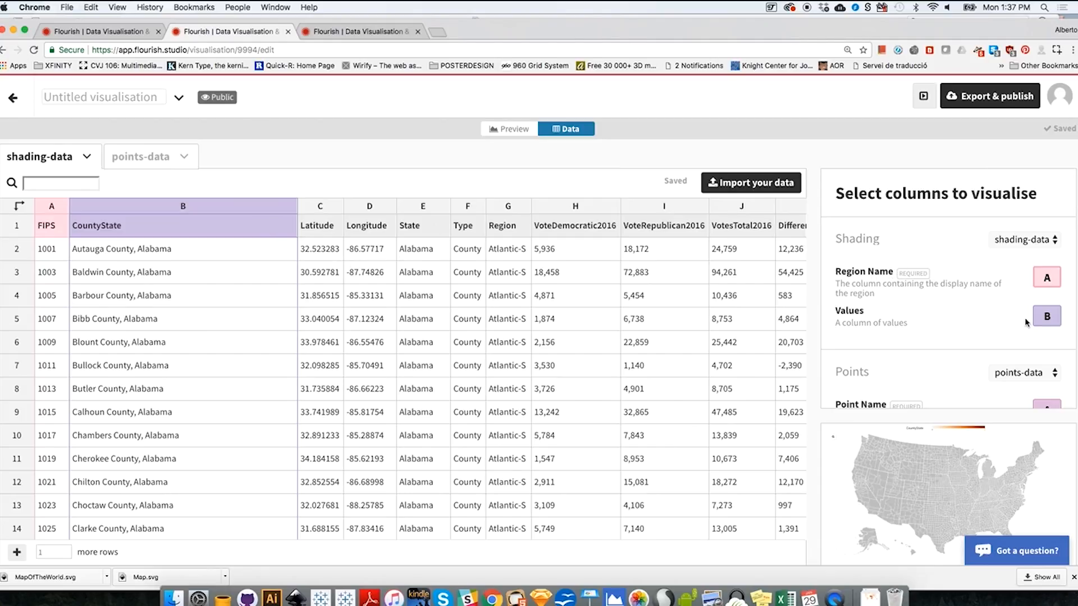
- Assign column B as the shading Region Name and column P, DemOrRepPERCENTAGE, as the Values
left_click(1045, 277)
type("B")
left_click_drag(1052, 318, 1035, 316)
type("P")
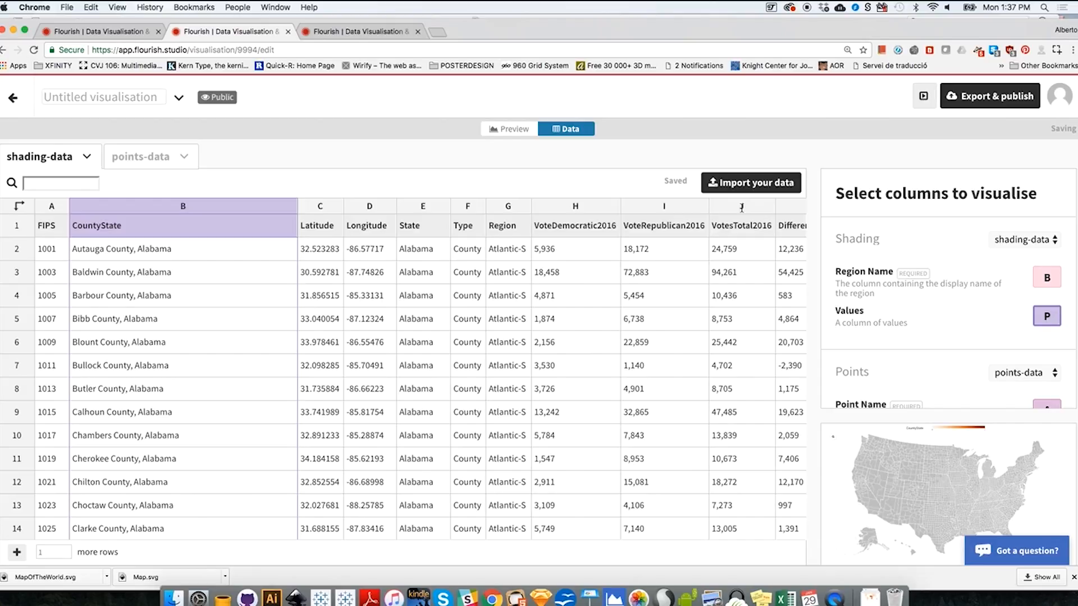
left_click_drag(823, 33, 817, 28)
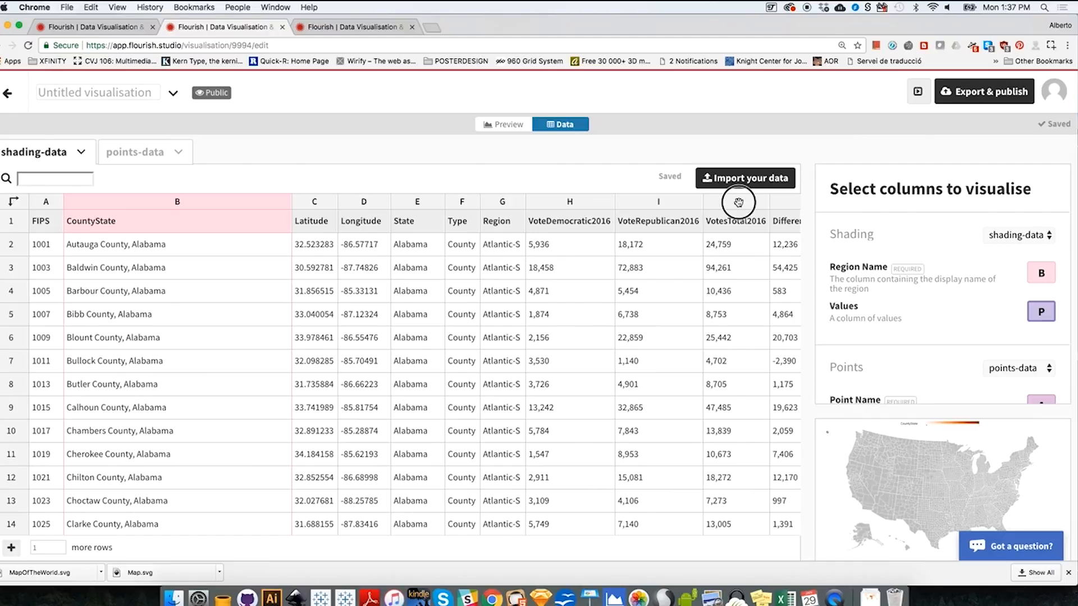
left_click(738, 202)
scroll(739, 203, "right", 10)
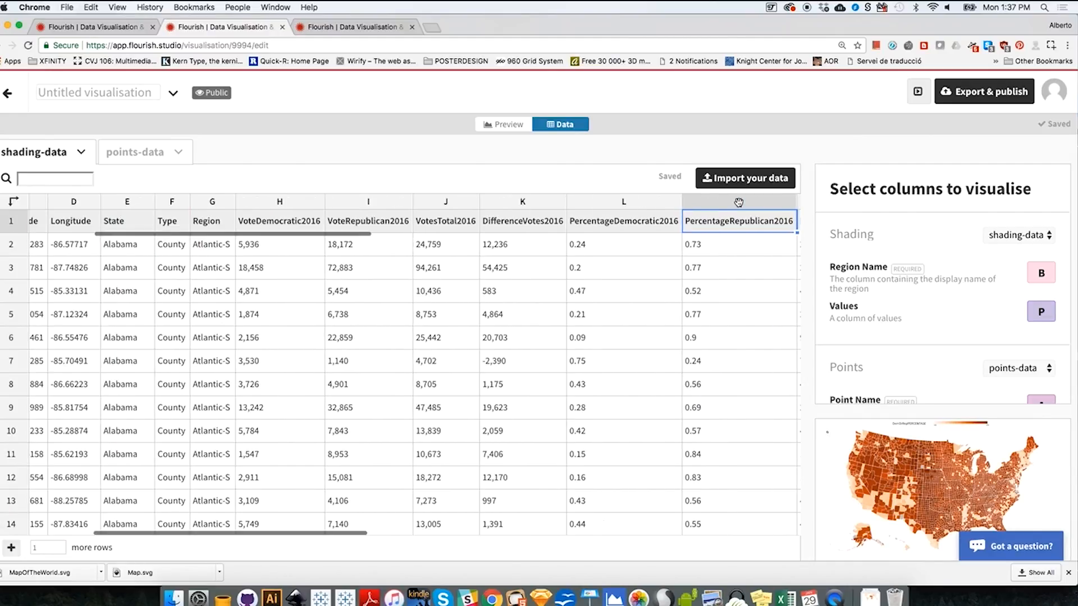
scroll(738, 202, "right", 2)
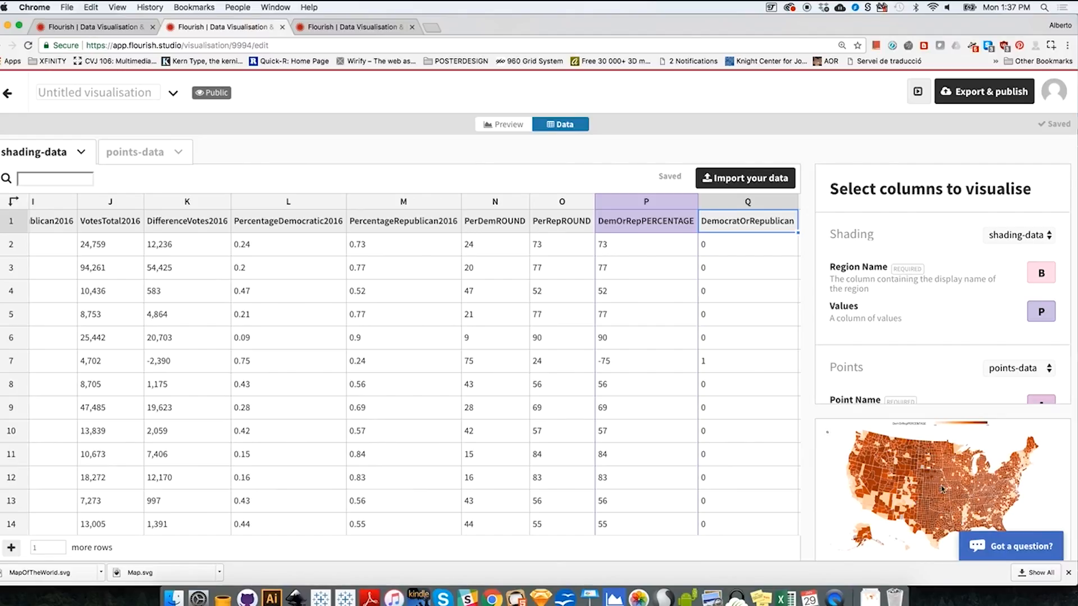
- Preview the map and set its shading to a Diverging colour scale with the RdBu palette in reversed colours
left_click(509, 128)
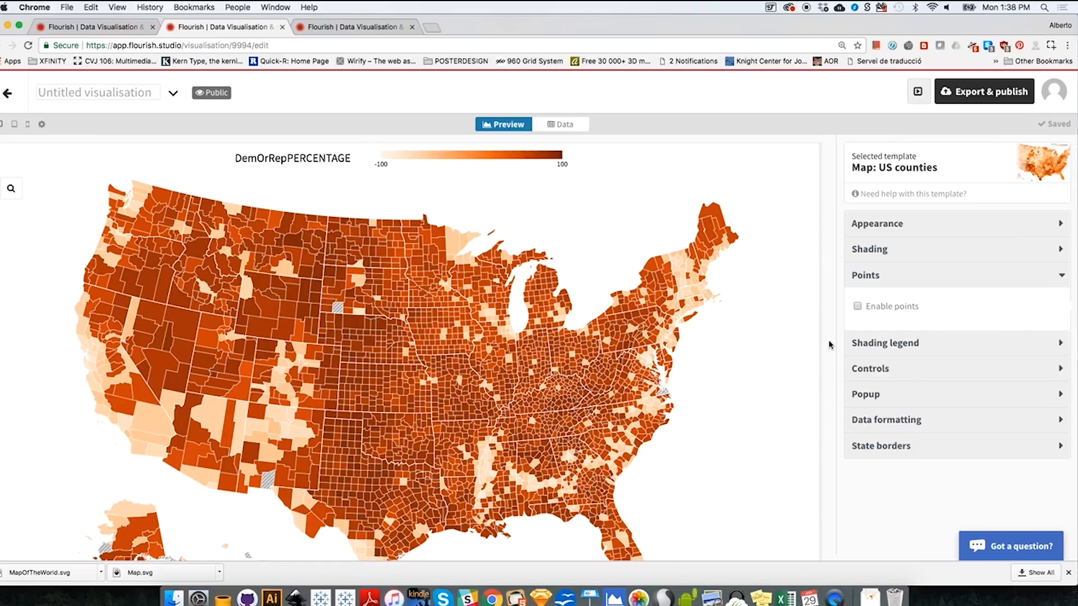
left_click(877, 249)
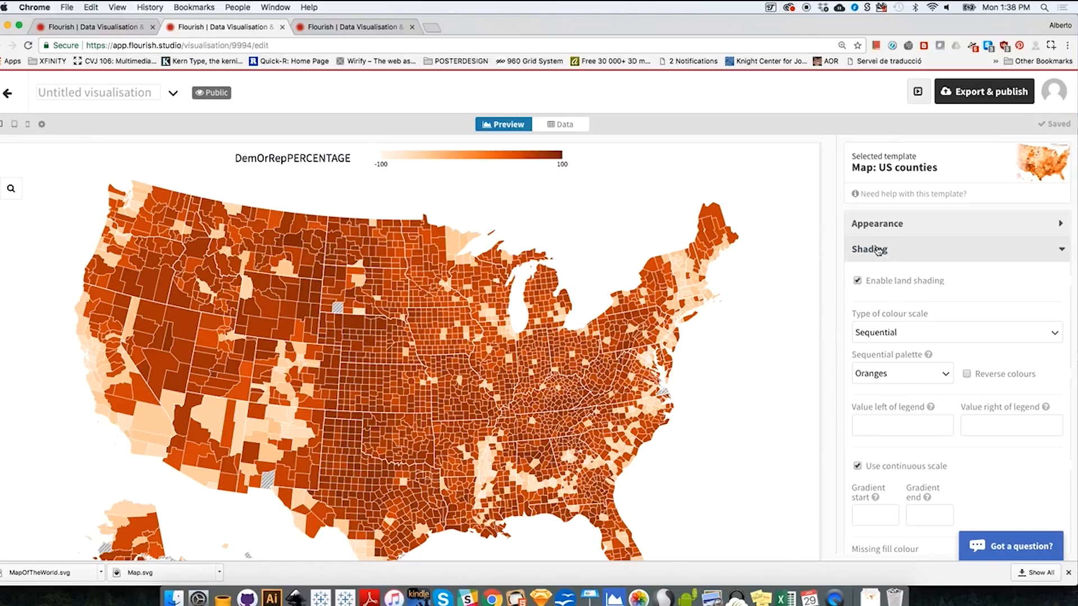
left_click(890, 331)
left_click(886, 380)
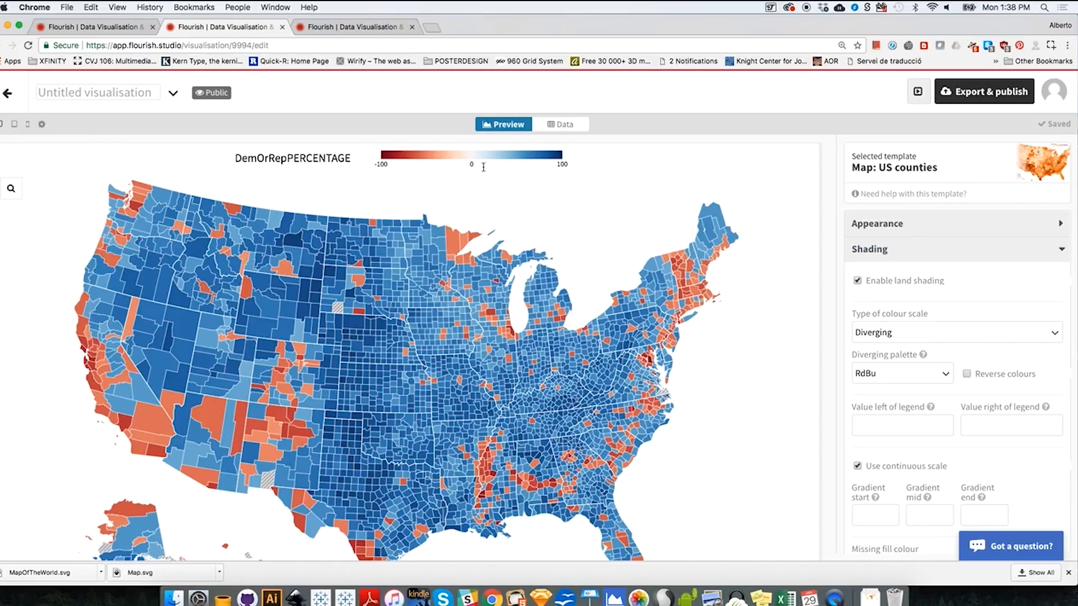
left_click(967, 374)
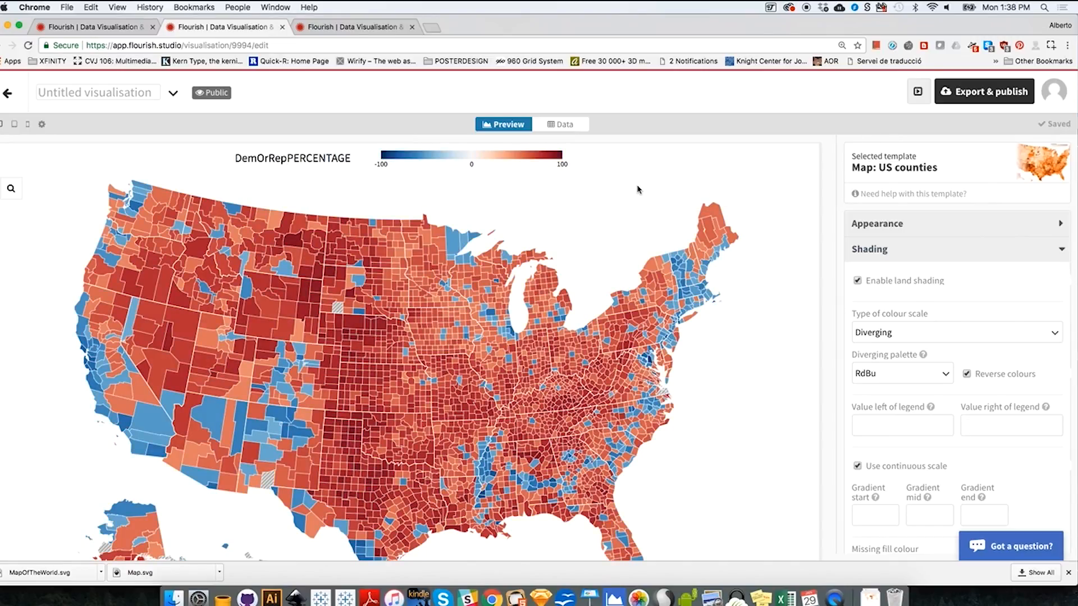
- Look over the shaded county map and compare it with the legend on slide 1 of the Election 2016 Sequence story
scroll(761, 404, "down", 1)
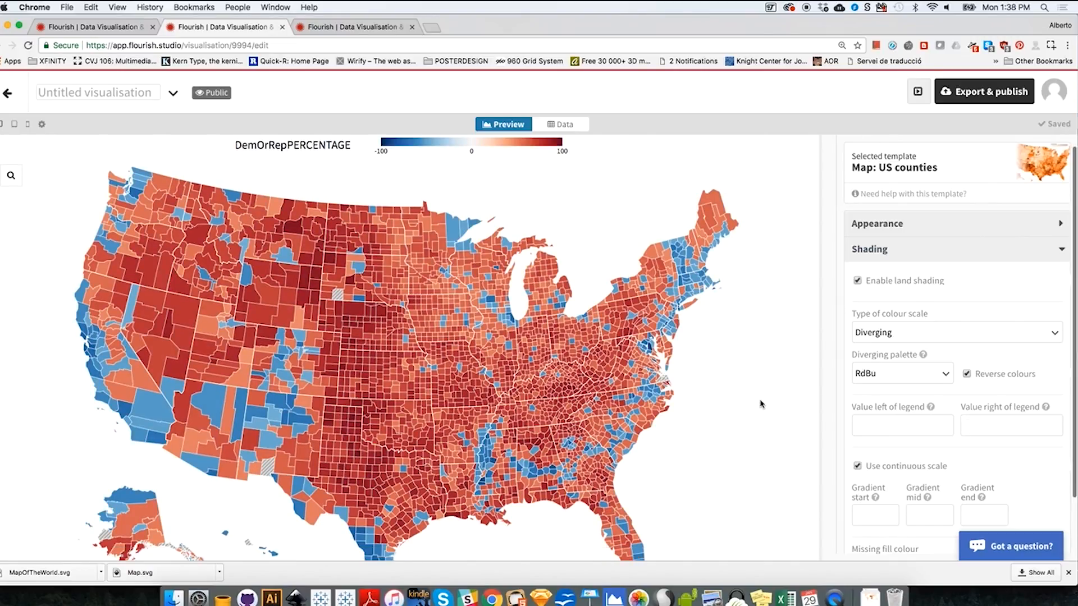
scroll(761, 404, "down", 1)
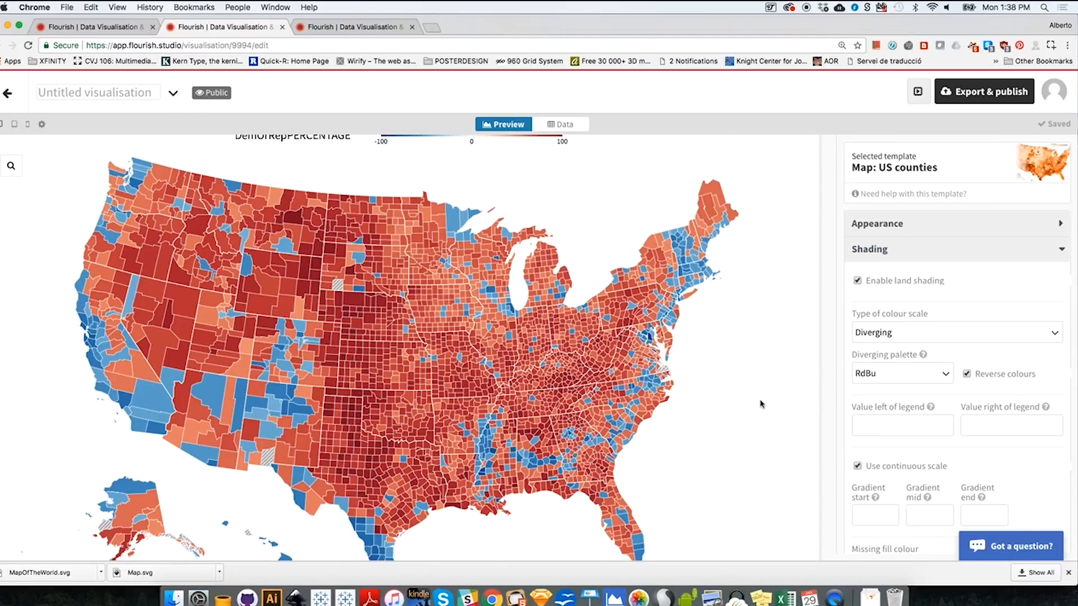
scroll(762, 404, "down", 2)
scroll(761, 405, "up", 3)
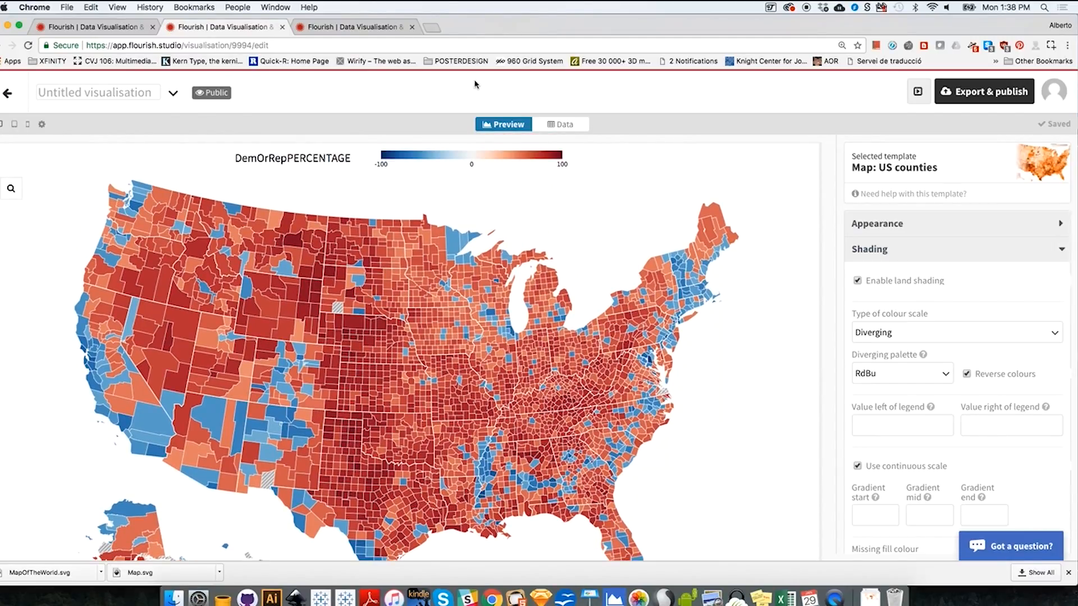
left_click(373, 27)
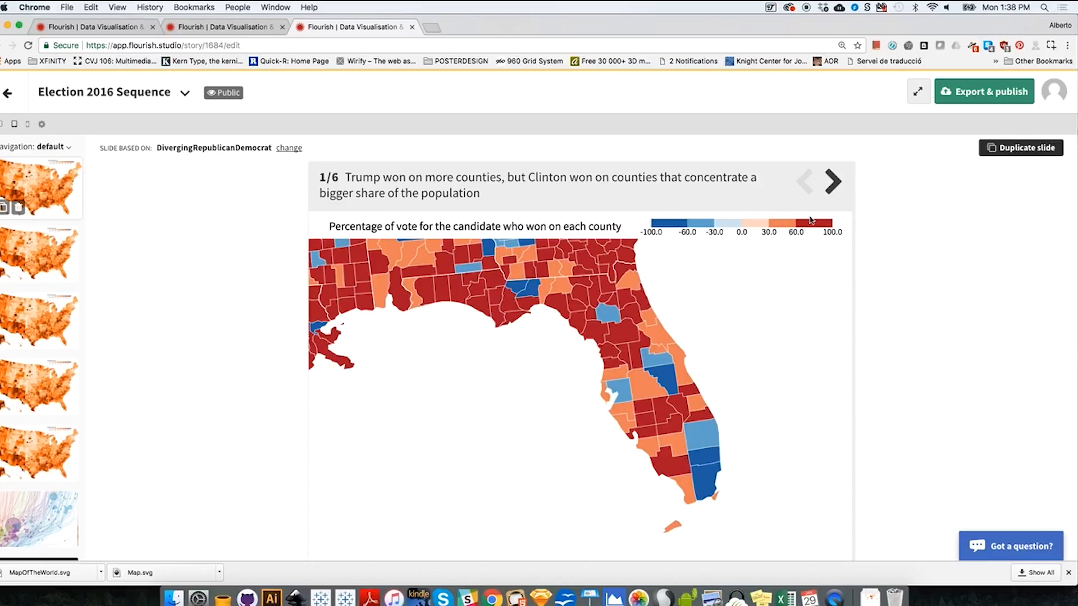
left_click(254, 33)
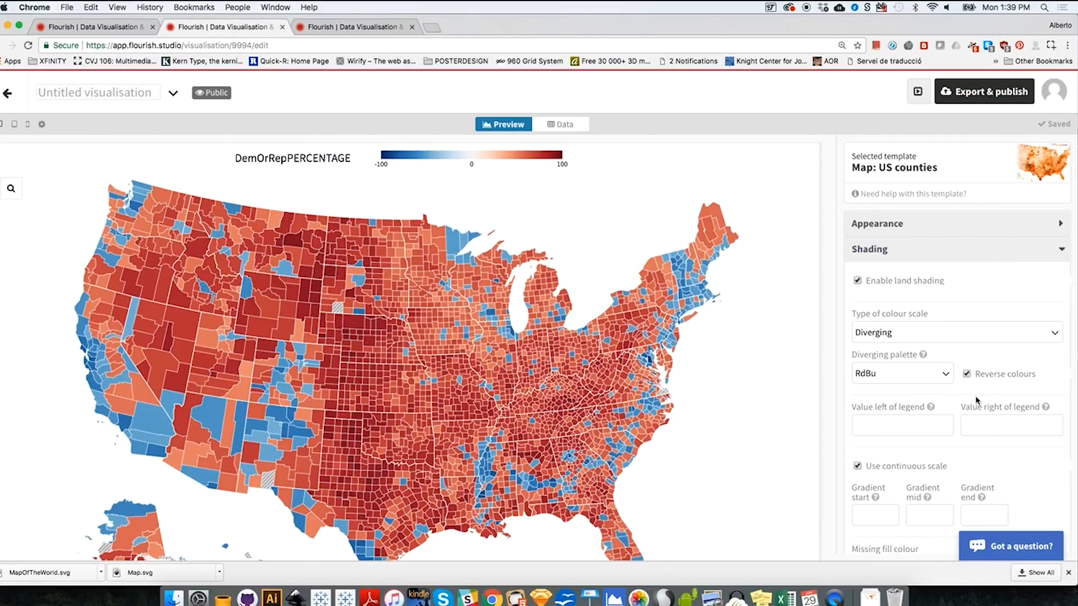
- Turn off the continuous scale for the map shading and set the number of buckets to 6
left_click(1004, 475)
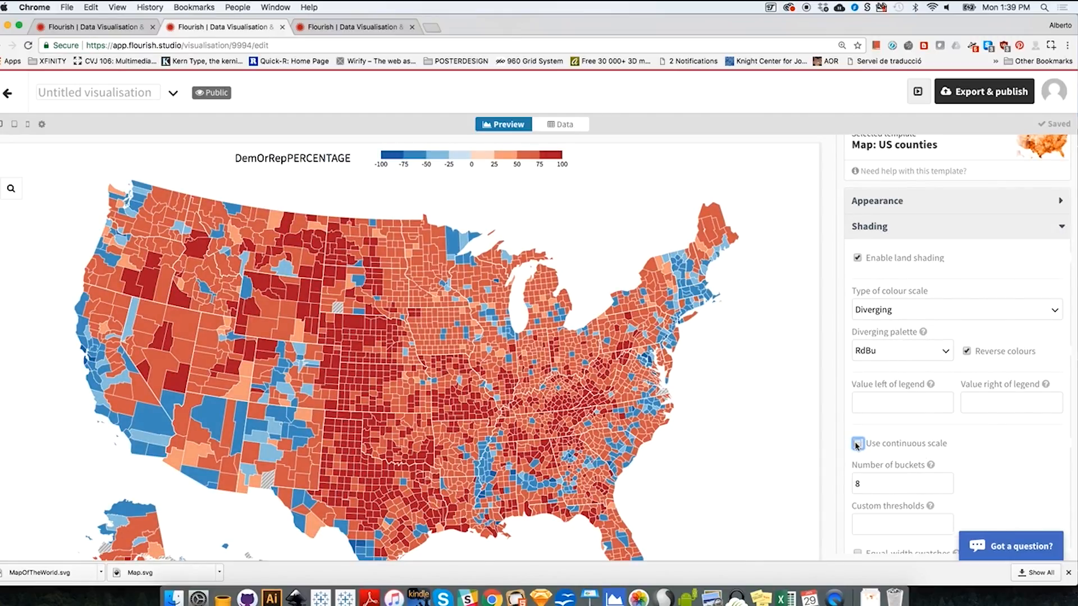
left_click(875, 484)
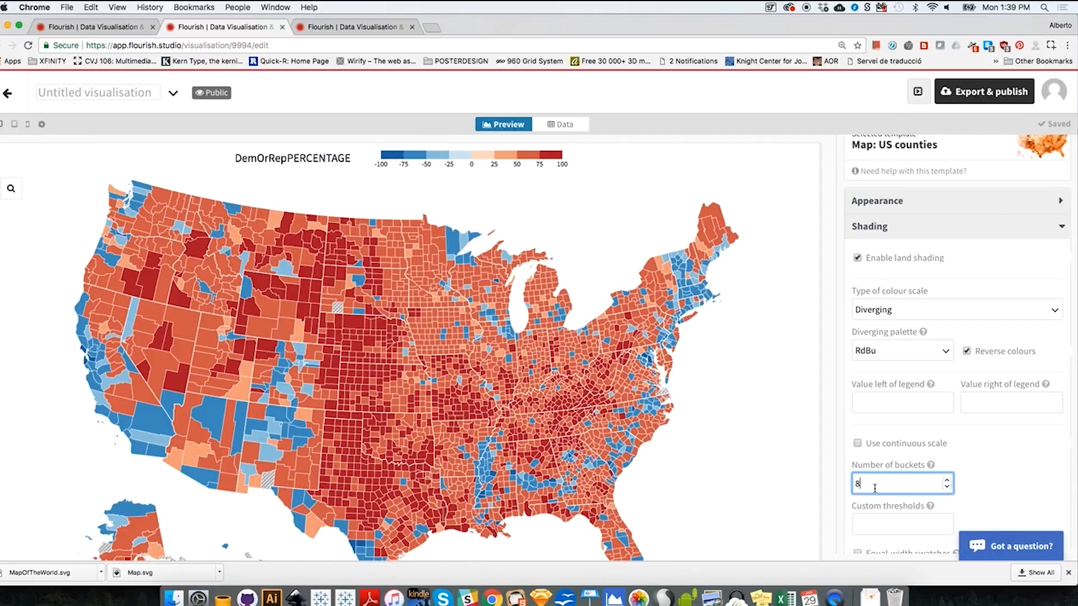
left_click_drag(873, 484, 850, 486)
left_click(595, 210)
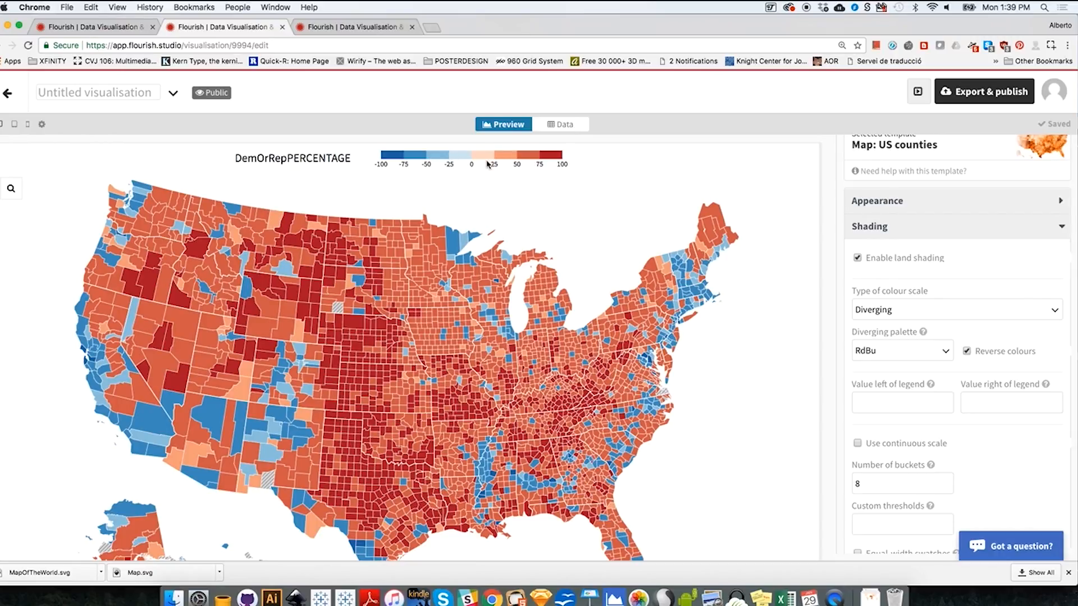
left_click_drag(877, 486, 838, 486)
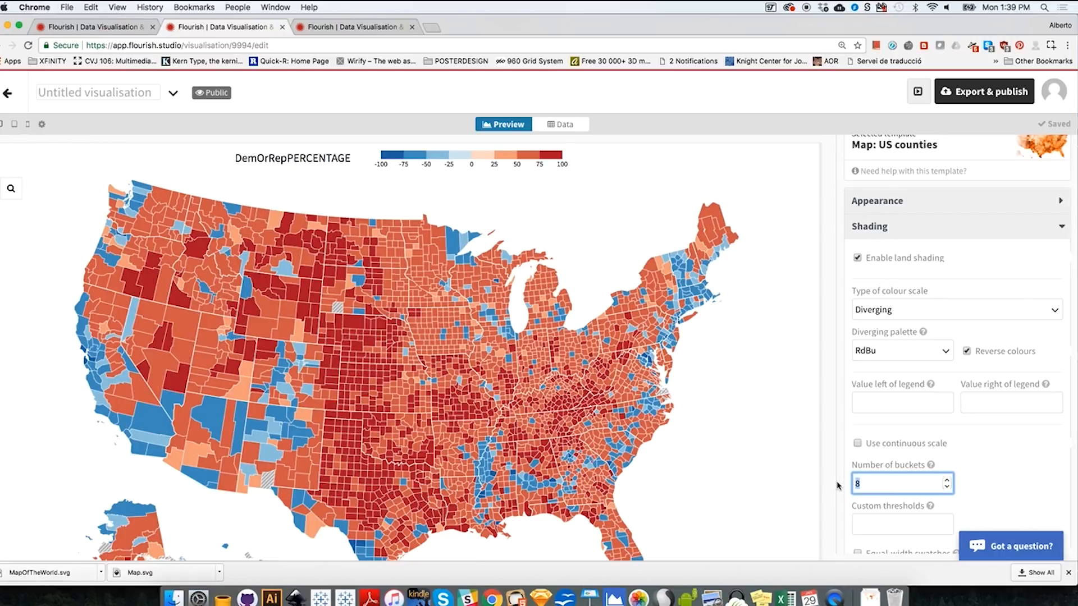
type("6")
- Set the shading's custom thresholds to -100, -60, -30, 0, 30, 60, 100 and switch the preview to tablet size
left_click(900, 525)
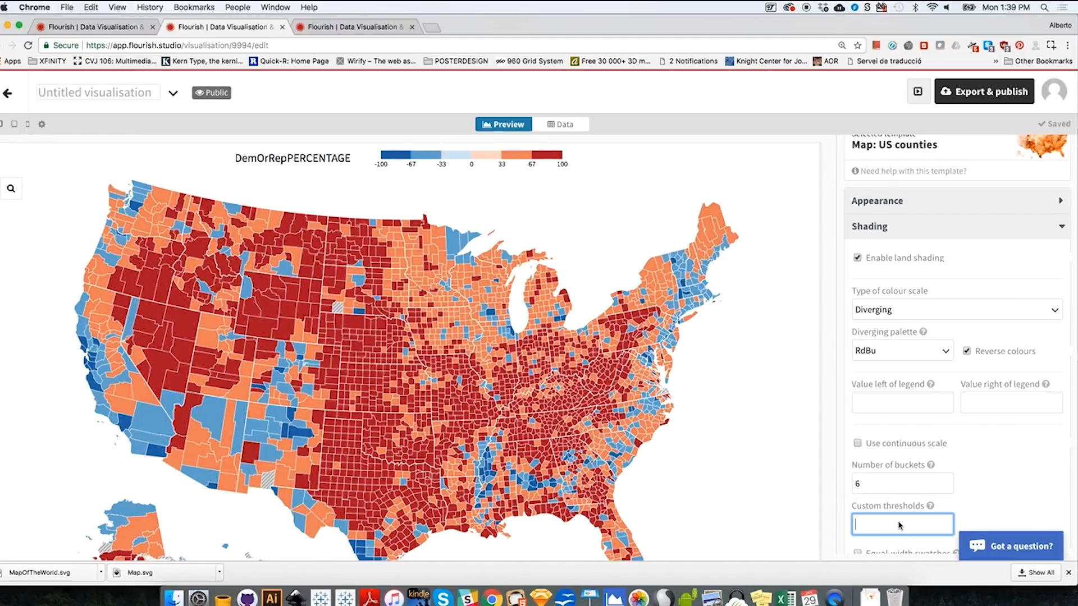
type("-10")
type("60, 100")
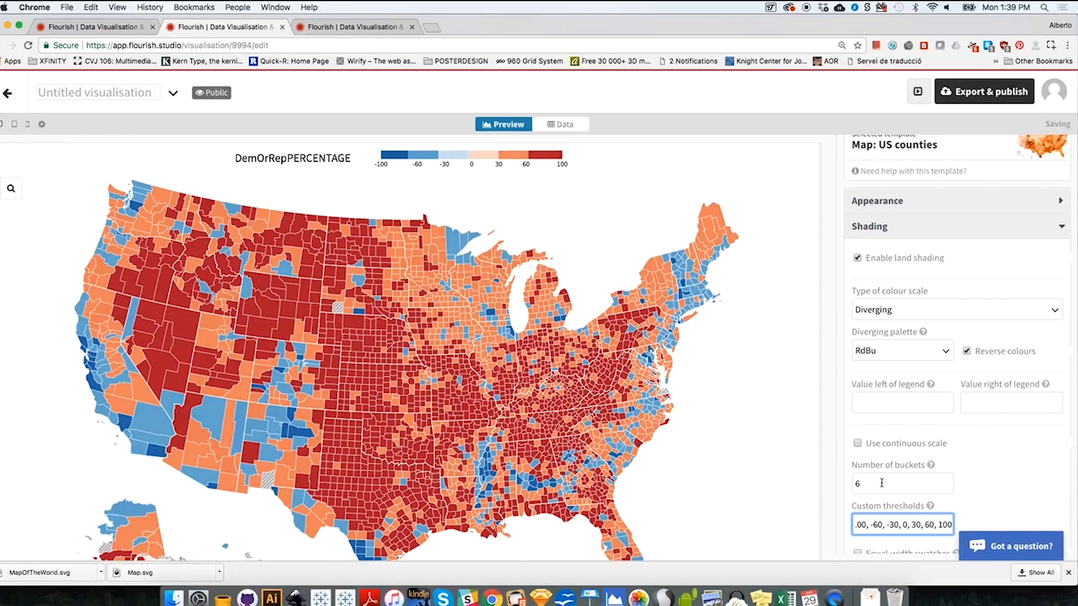
left_click(879, 483)
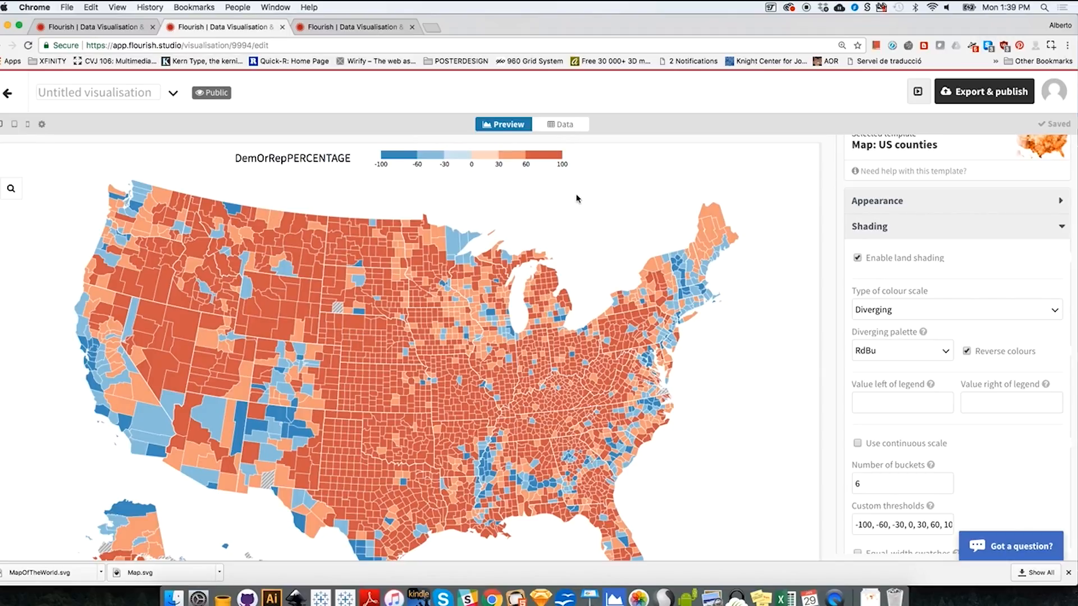
scroll(576, 198, "down", 2)
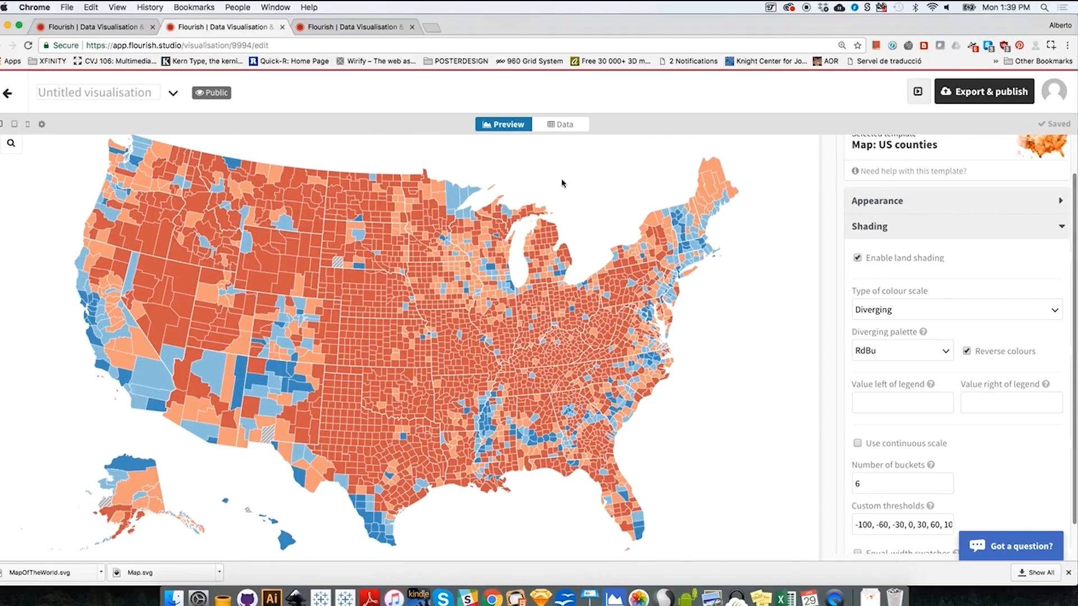
left_click(13, 125)
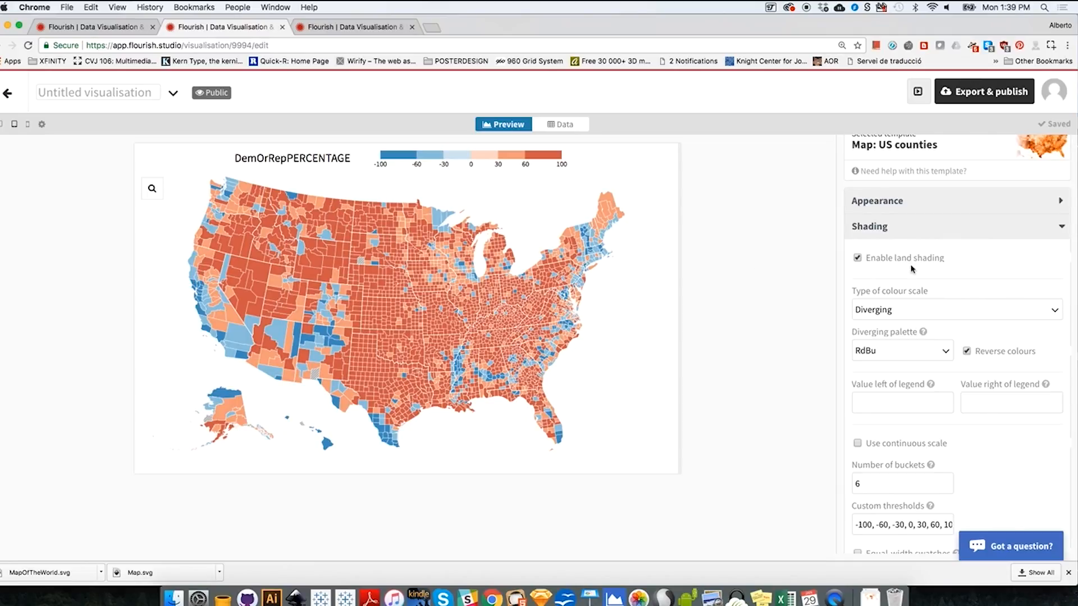
- Try hiding the shading legend and show it again
left_click(882, 228)
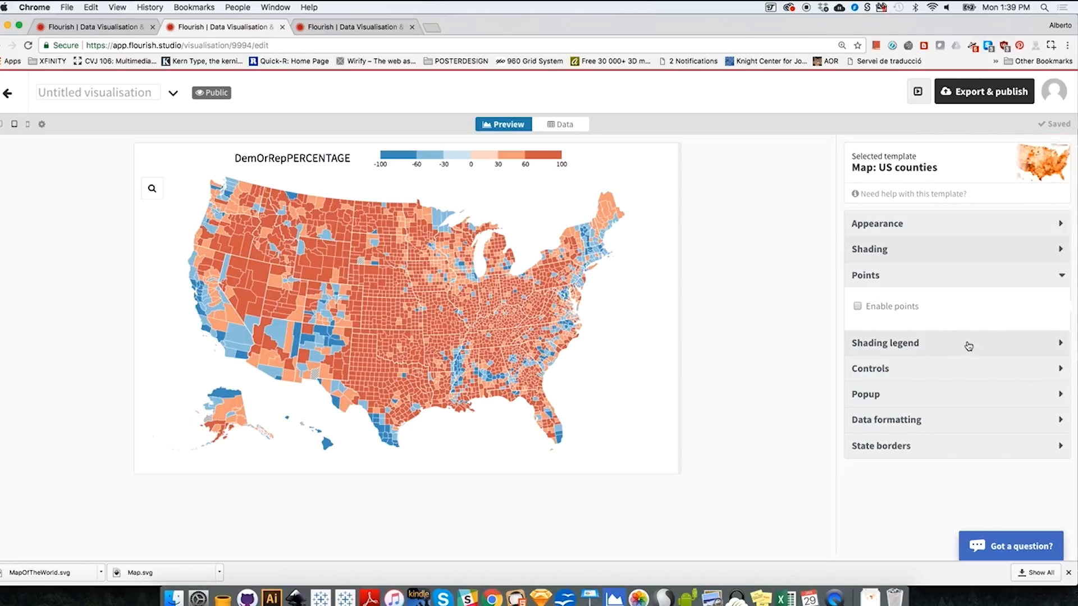
left_click(905, 284)
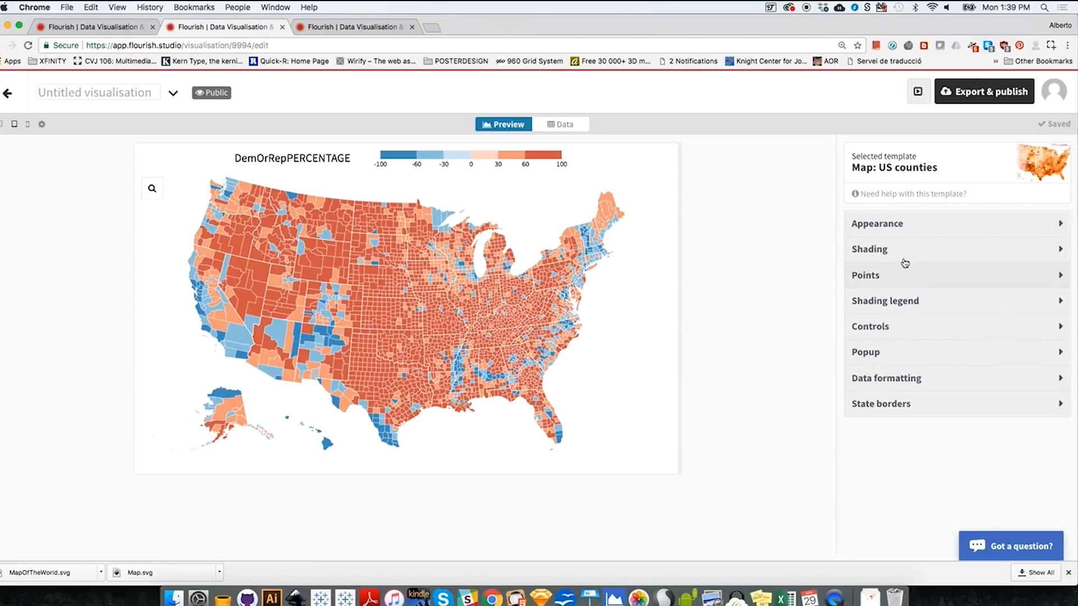
left_click(879, 298)
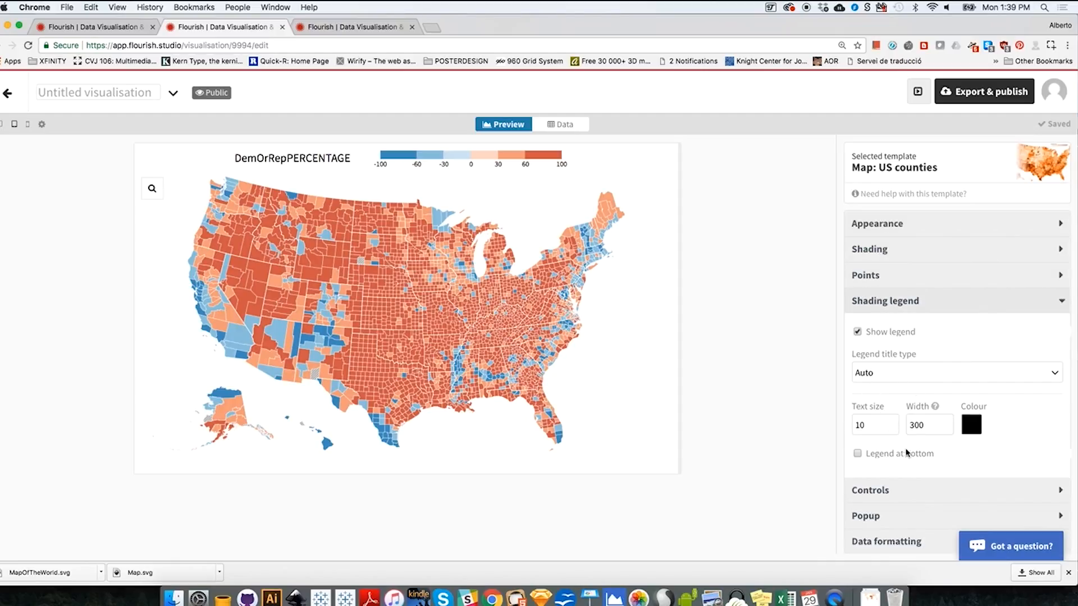
left_click(858, 333)
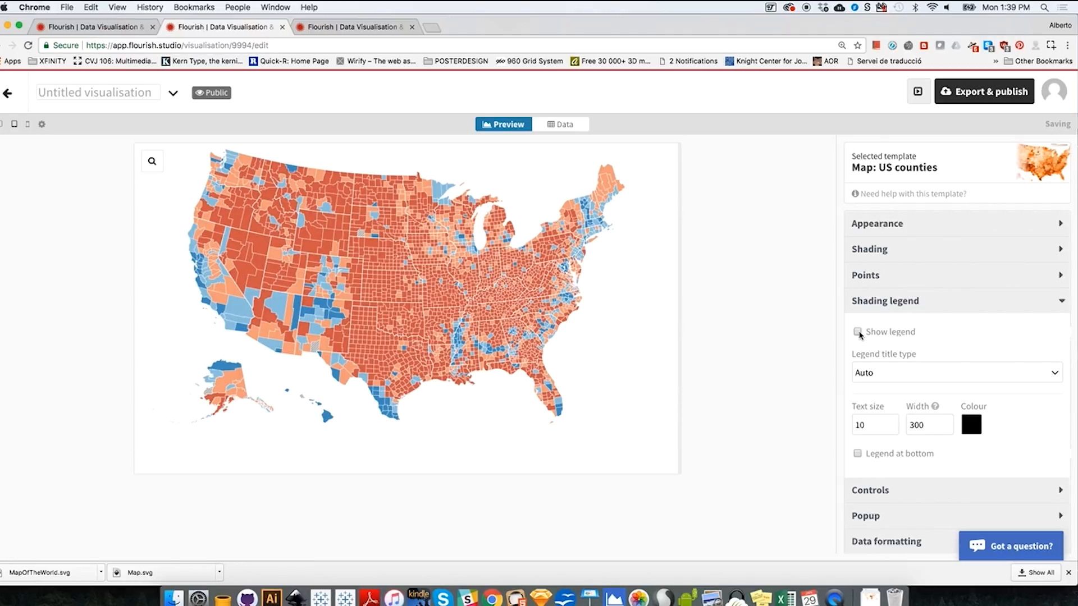
left_click(857, 332)
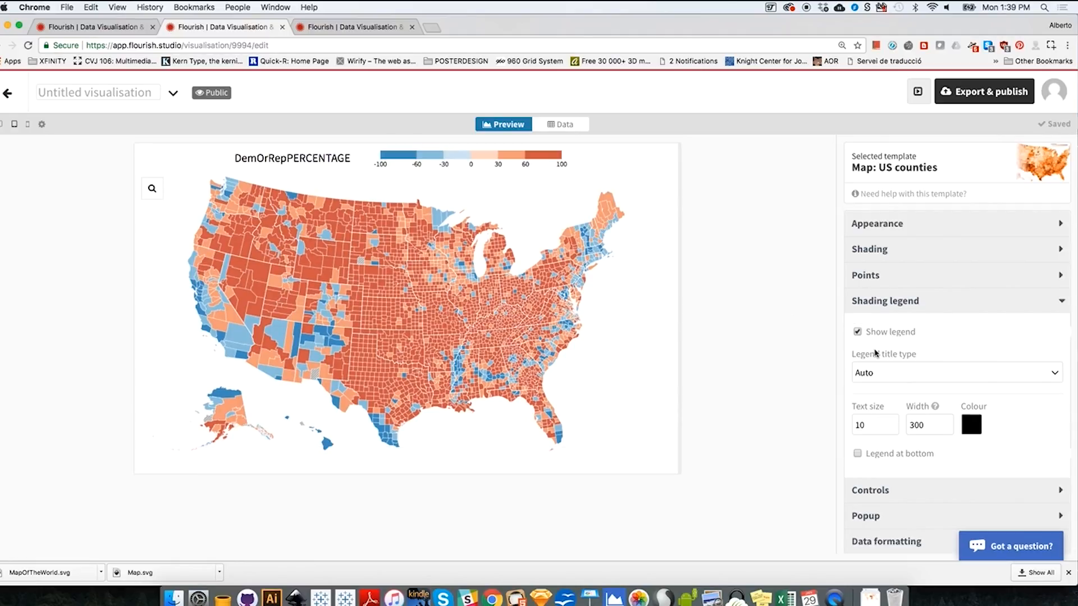
scroll(1038, 432, "down", 2)
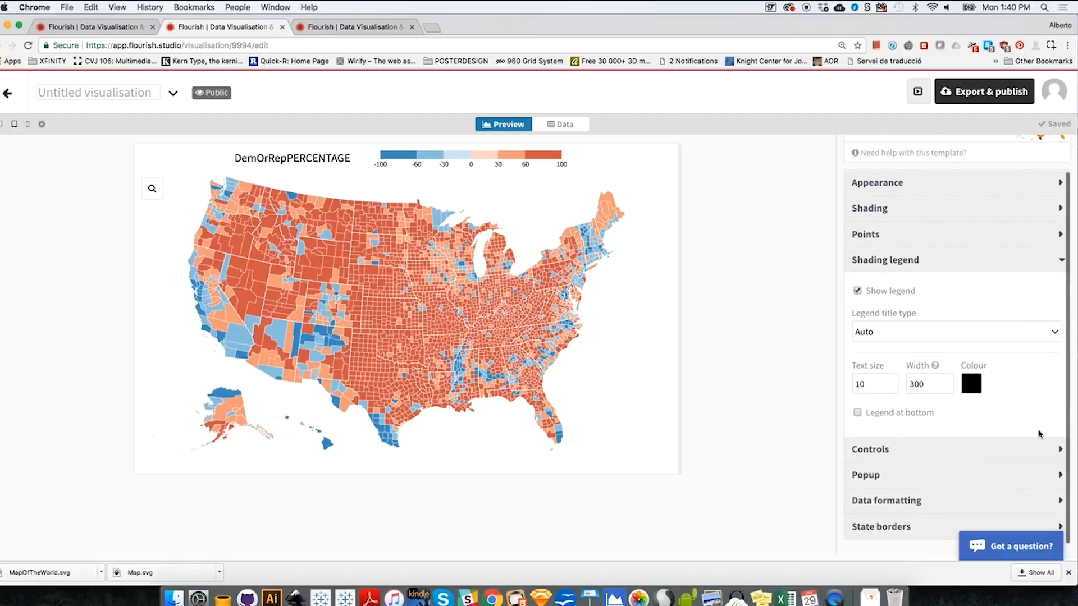
scroll(1039, 433, "up", 2)
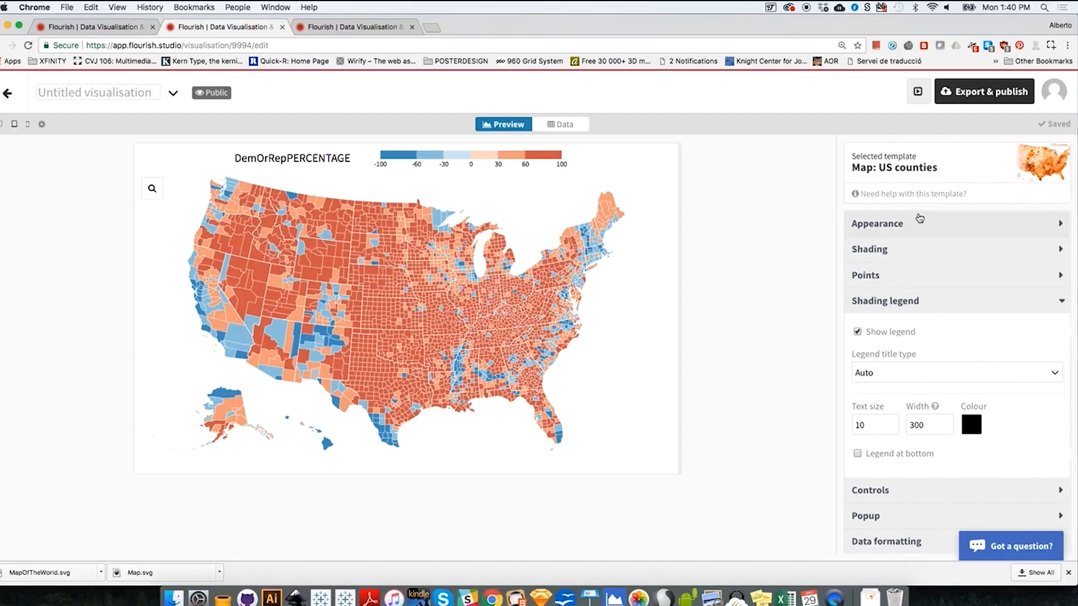
- Compare the legend title with the DemOrRepPERCENTAGE column heading of CountyDataMOD2 in Excel, and return to the map in Chrome
left_click_drag(332, 156, 269, 156)
left_click(269, 156)
left_click(946, 310)
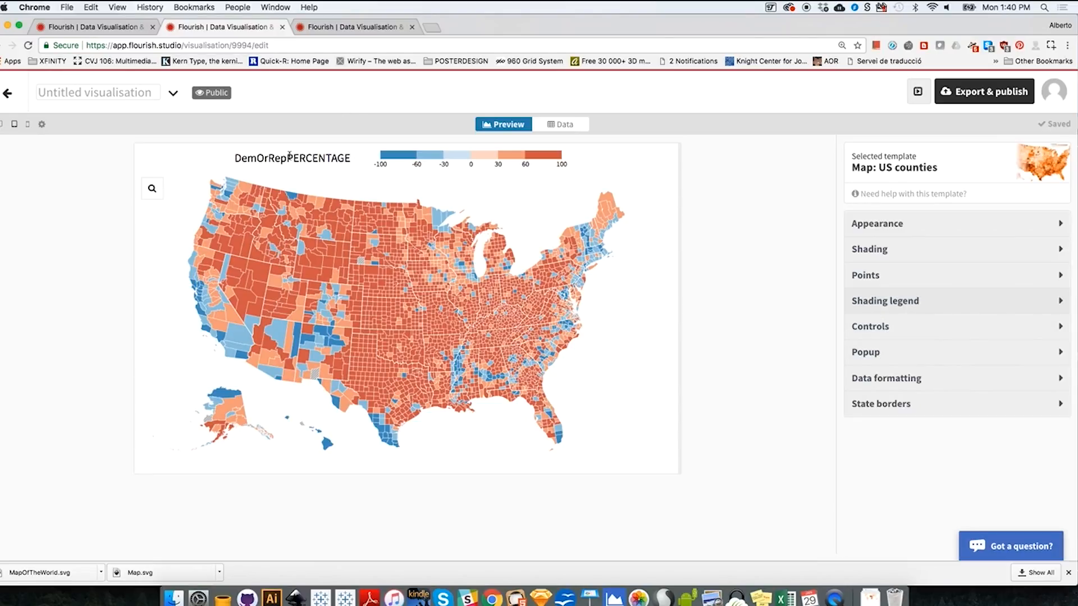
mouse_move(236, 157)
left_mouse_down()
mouse_move(350, 158)
mouse_move(234, 158)
left_mouse_up()
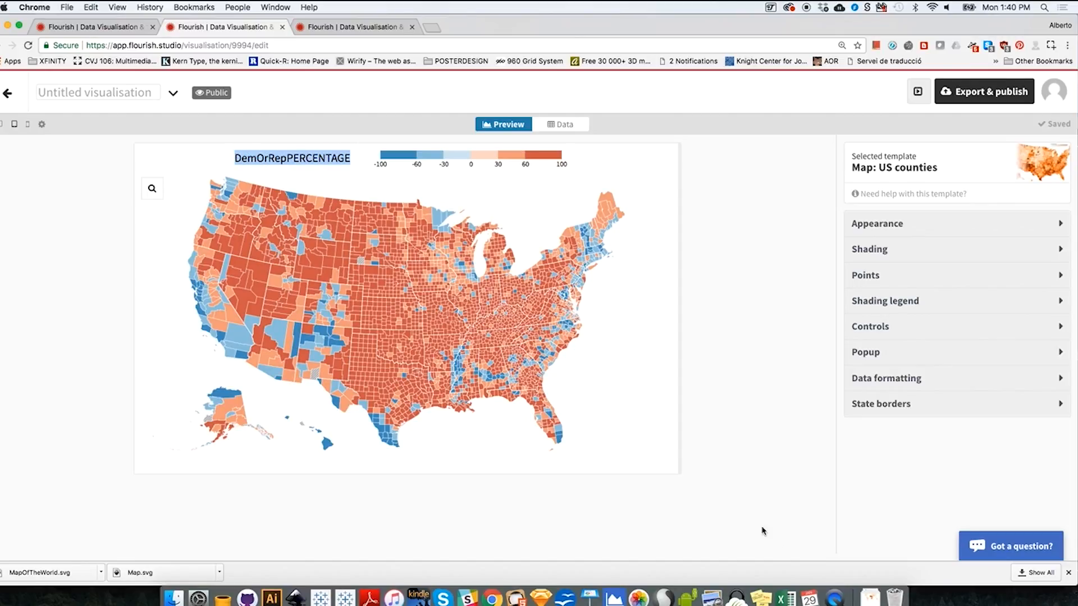
left_click(786, 598)
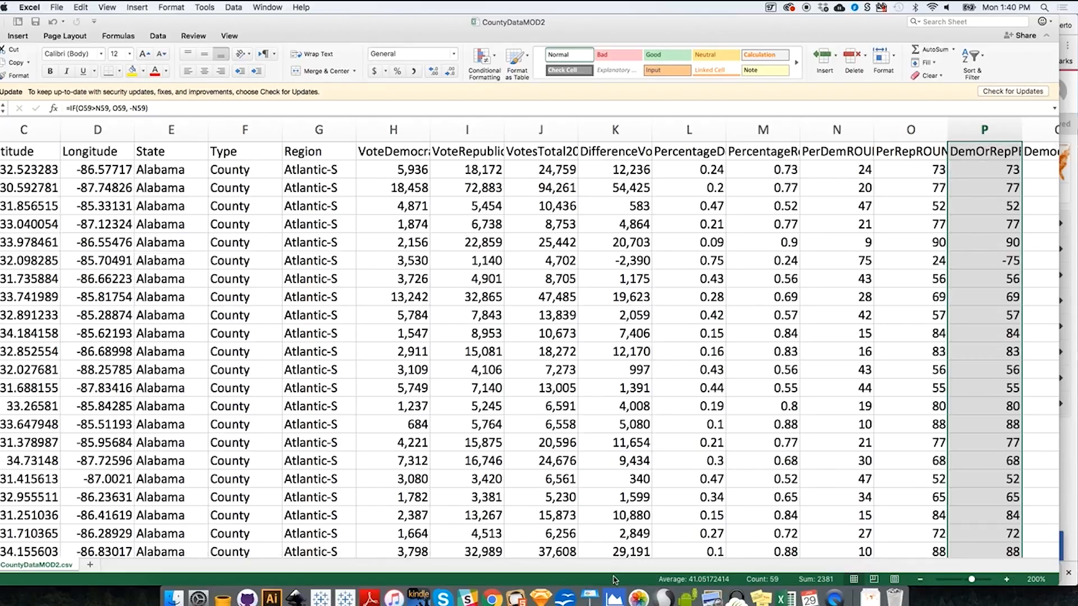
left_click(492, 598)
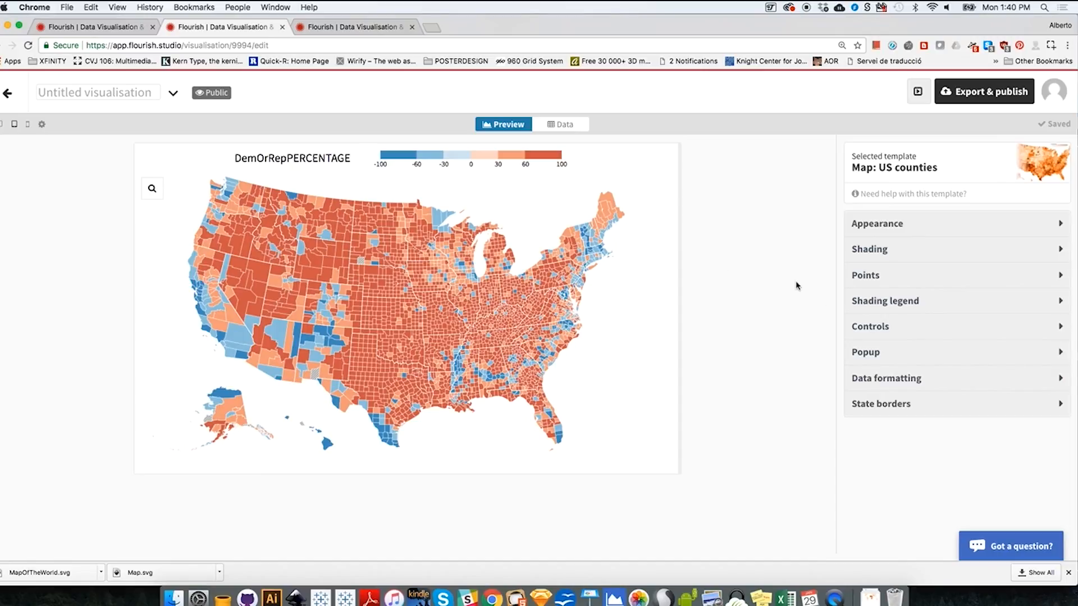
- Try the continuous scale for the map shading and switch back to the bucketed scale
left_click(879, 225)
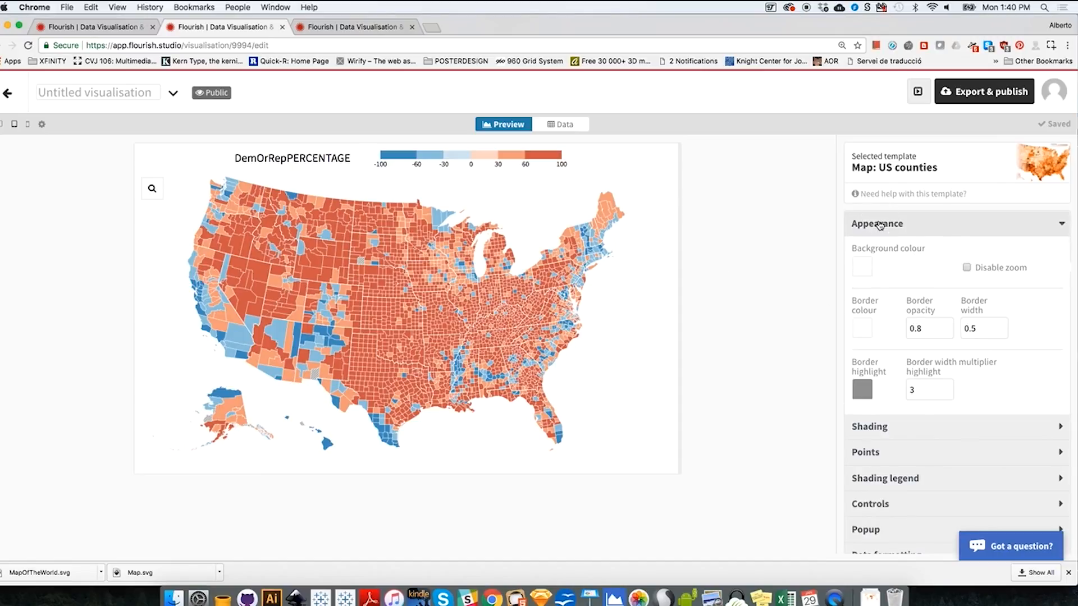
left_click(879, 225)
left_click(879, 249)
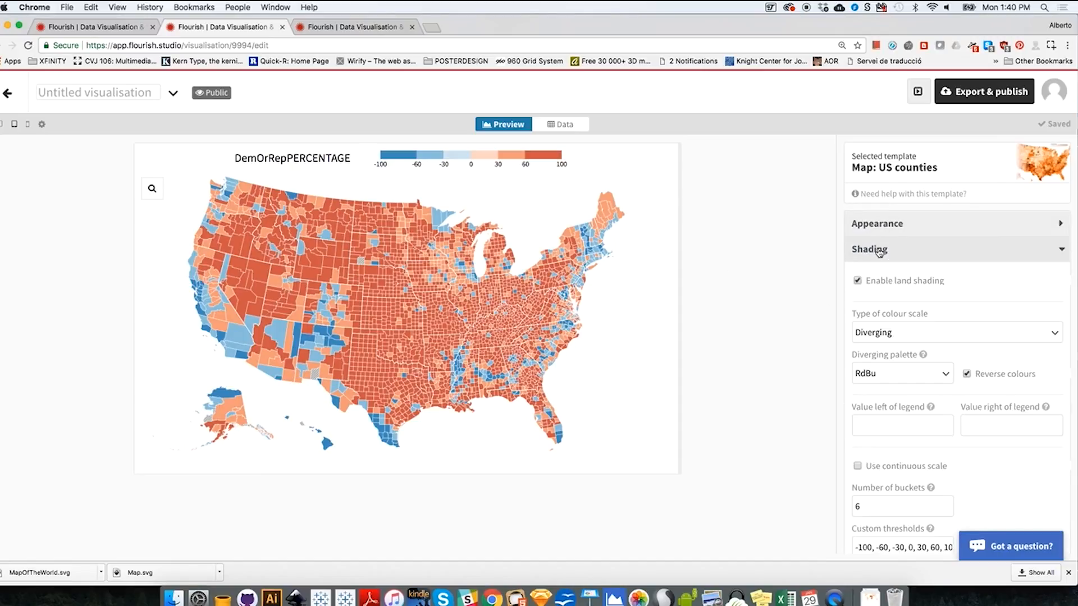
left_click(857, 466)
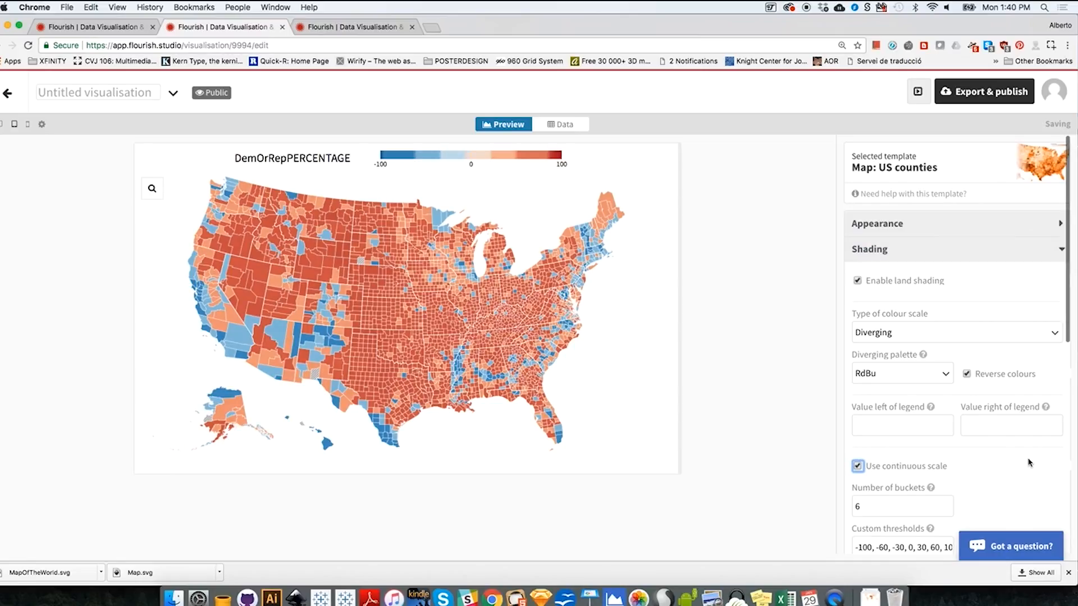
scroll(878, 430, "down", 1)
left_click(858, 444)
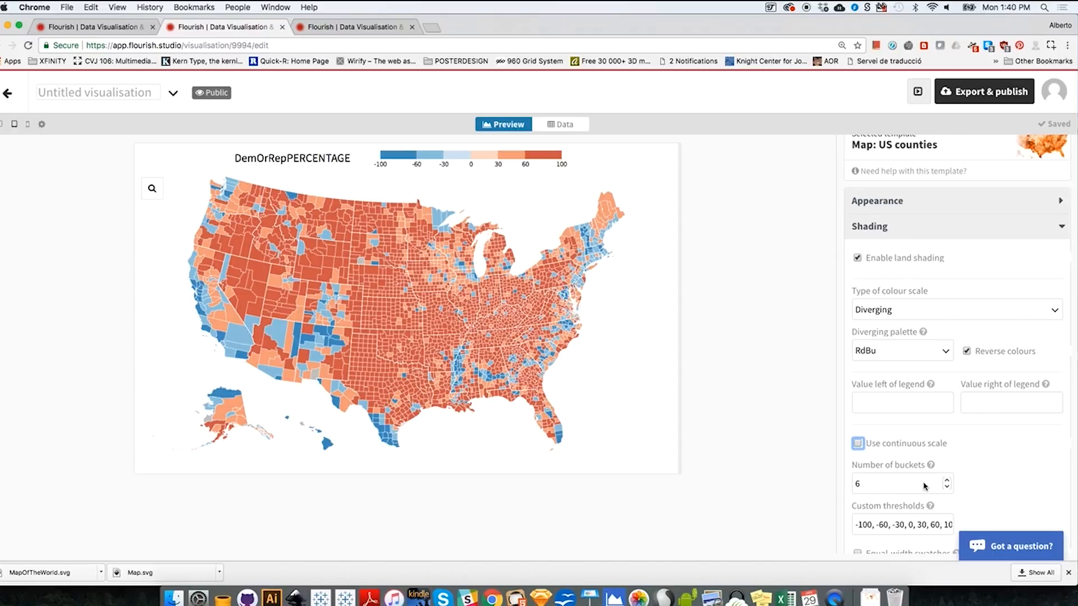
left_click(880, 228)
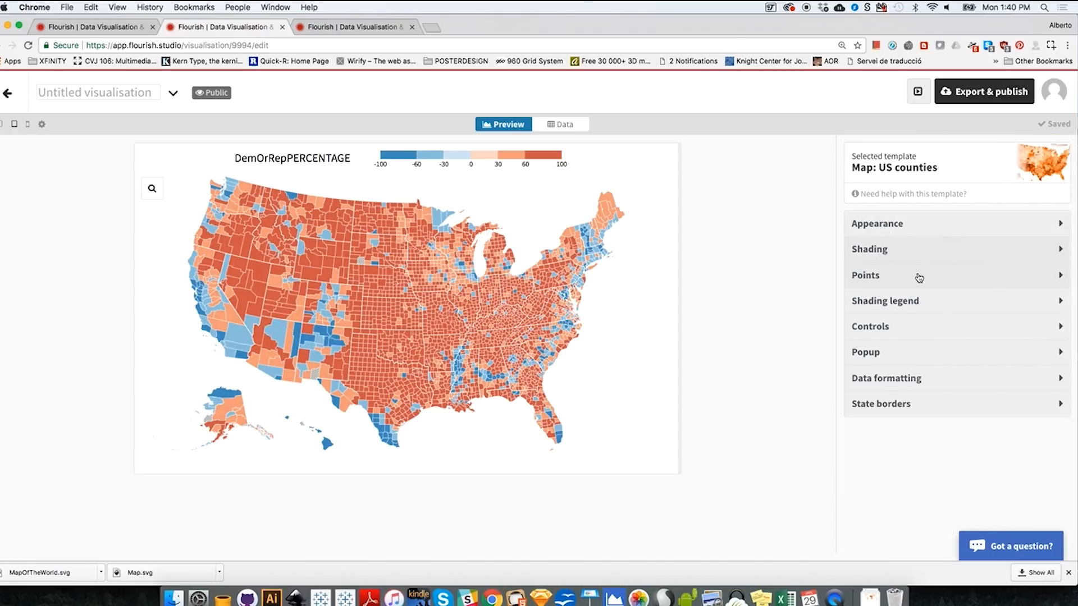
- Set the shading legend's title type to Custom
left_click(893, 306)
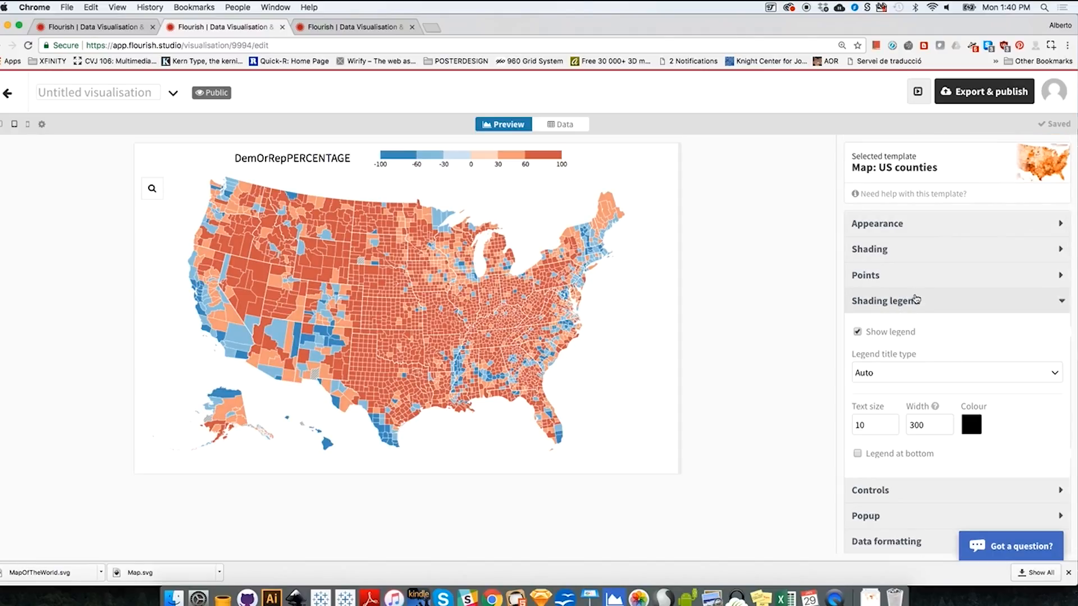
left_click(924, 374)
left_click(926, 419)
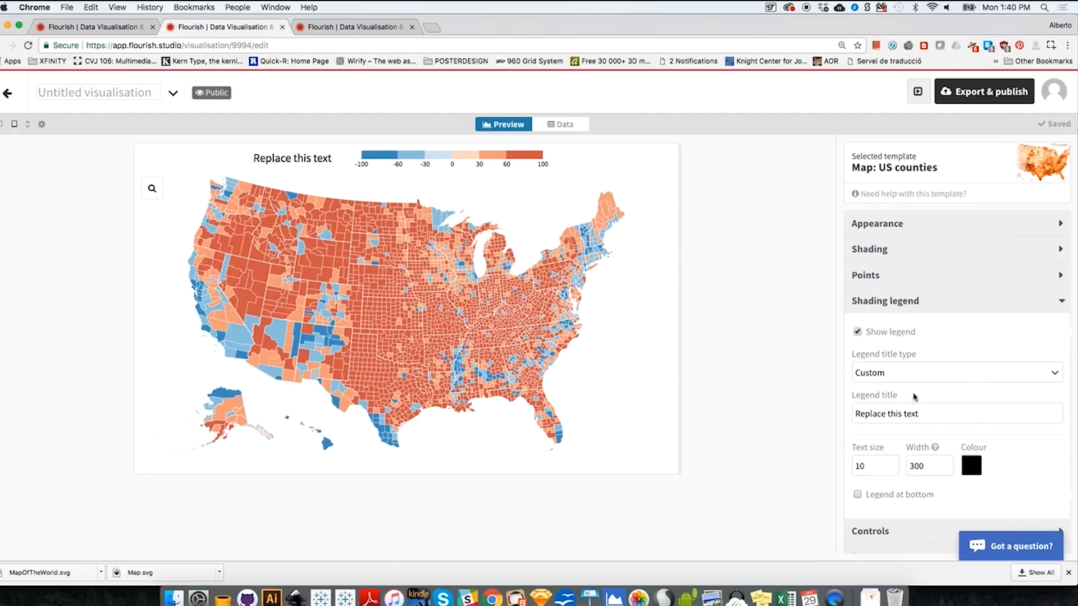
left_click(928, 412)
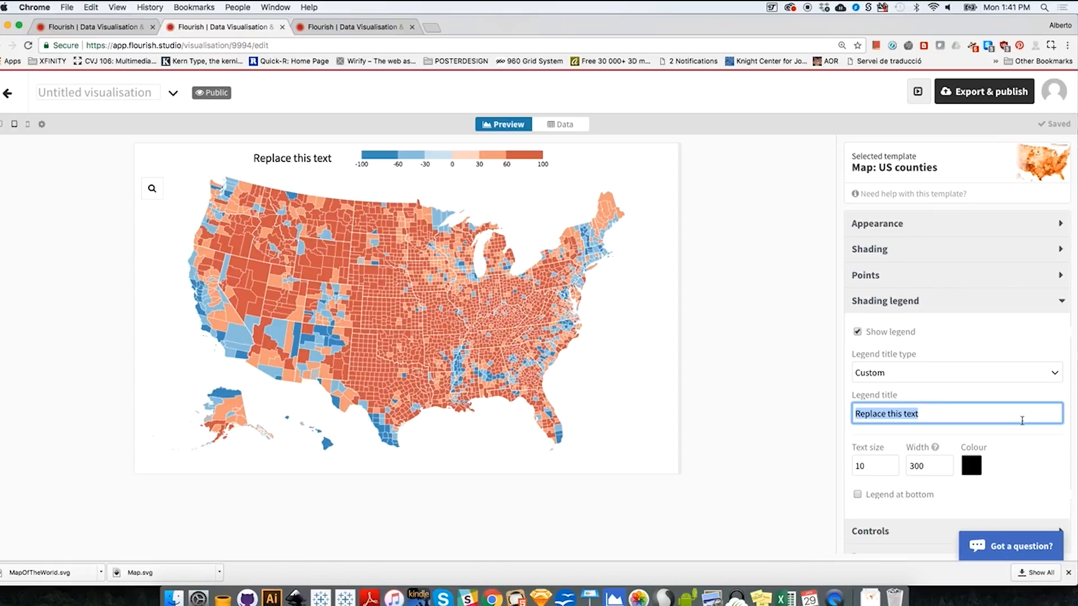
type("Republia")
key("super+a")
type("Democratic or Re")
- Replace the legend title text with "Who won where (%)"
key("super+a")
type("Wh")
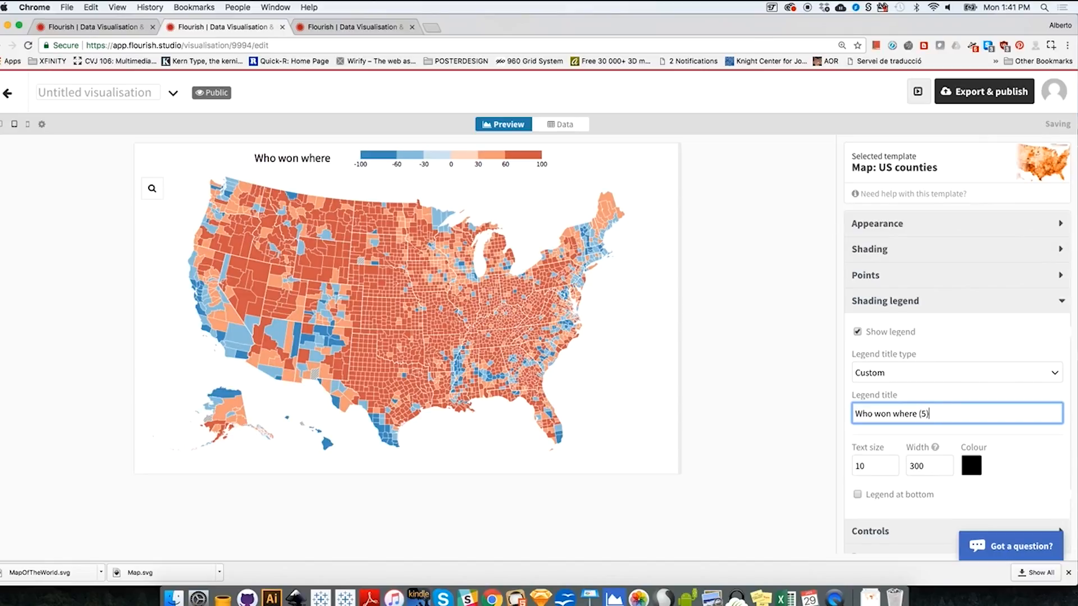
key("BackSpace")
key("BackSpace")
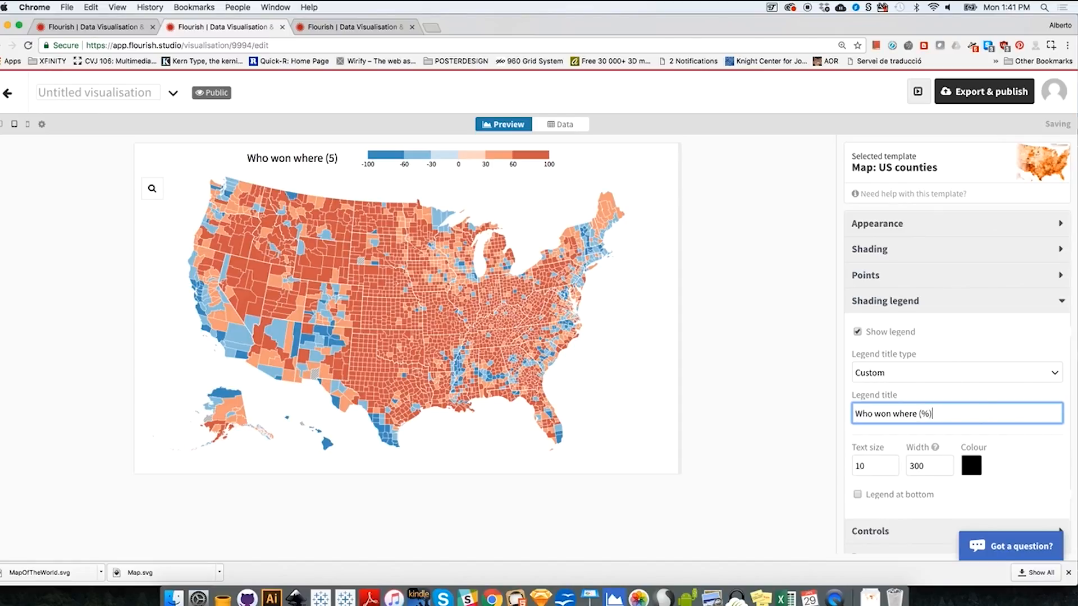
left_click(408, 97)
- Rename the untitled visualisation as WhoWonWhere
left_click(119, 90)
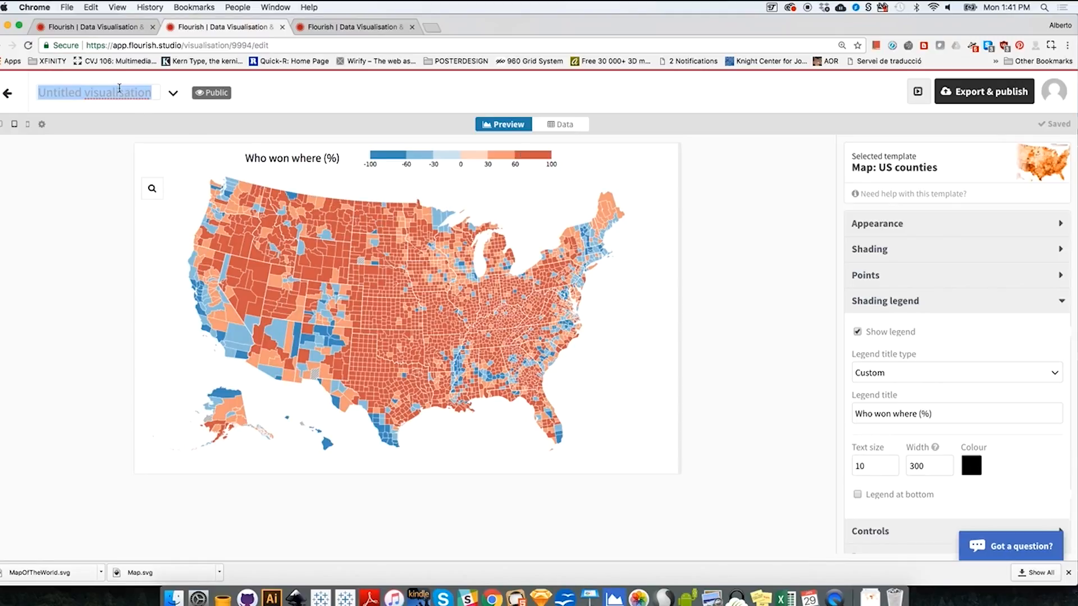
type("WhoWonWhere")
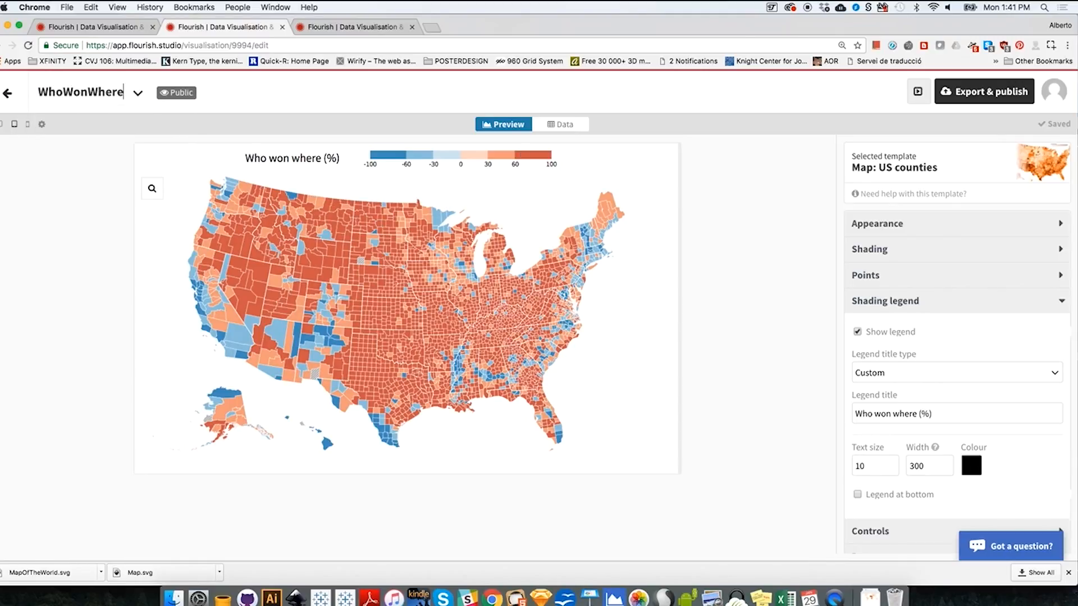
key("Return")
- Return to the projects overview and create a new visualisation
left_click(10, 95)
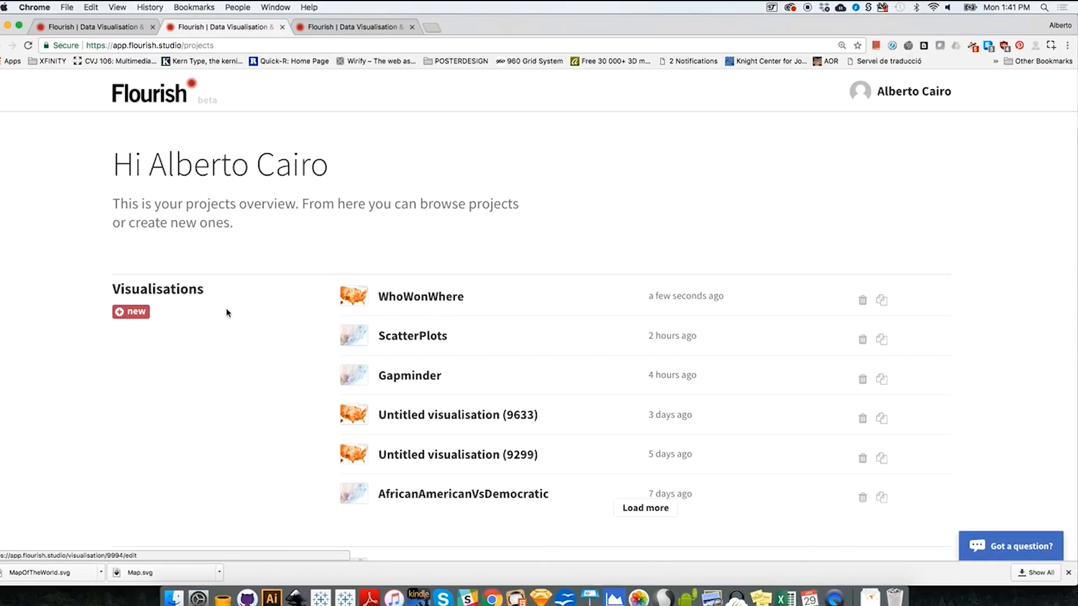
left_click(139, 314)
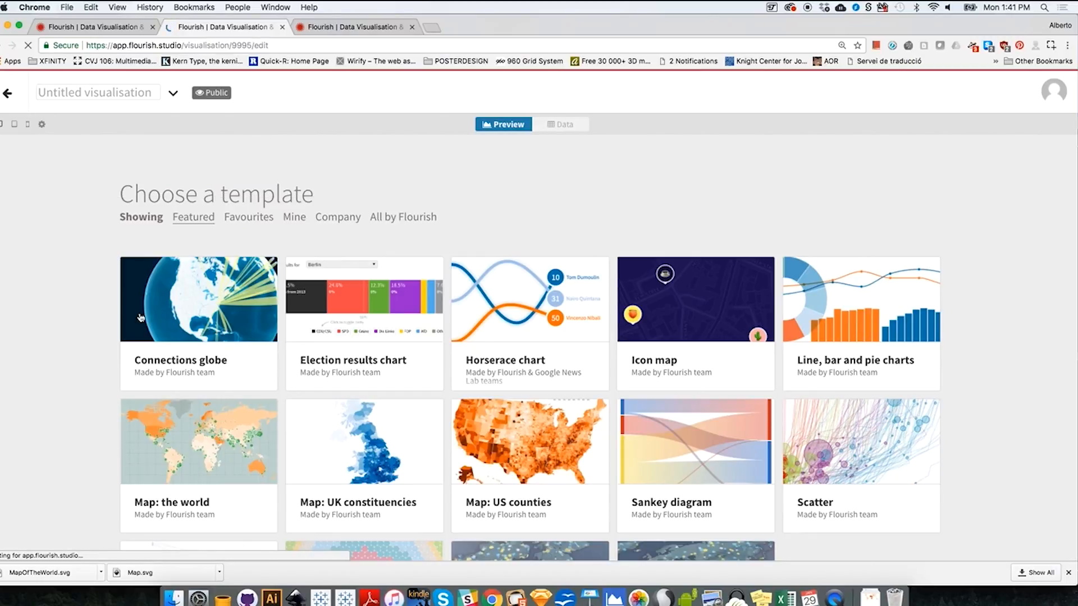
- Return to the projects overview, duplicate the WhoWonWhere visualisation and open the copy
left_click(525, 453)
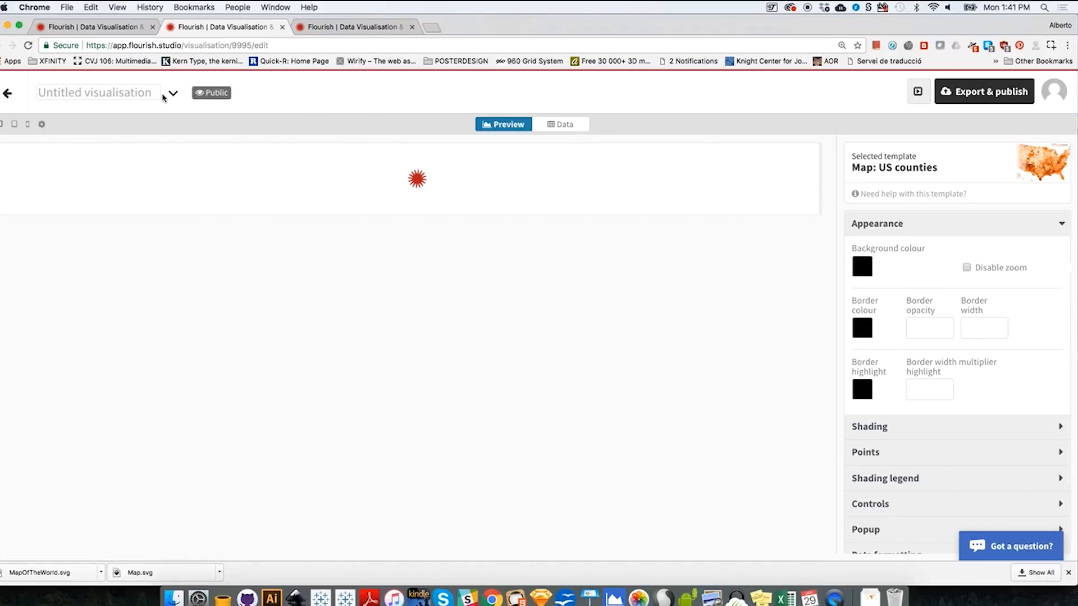
left_click(9, 94)
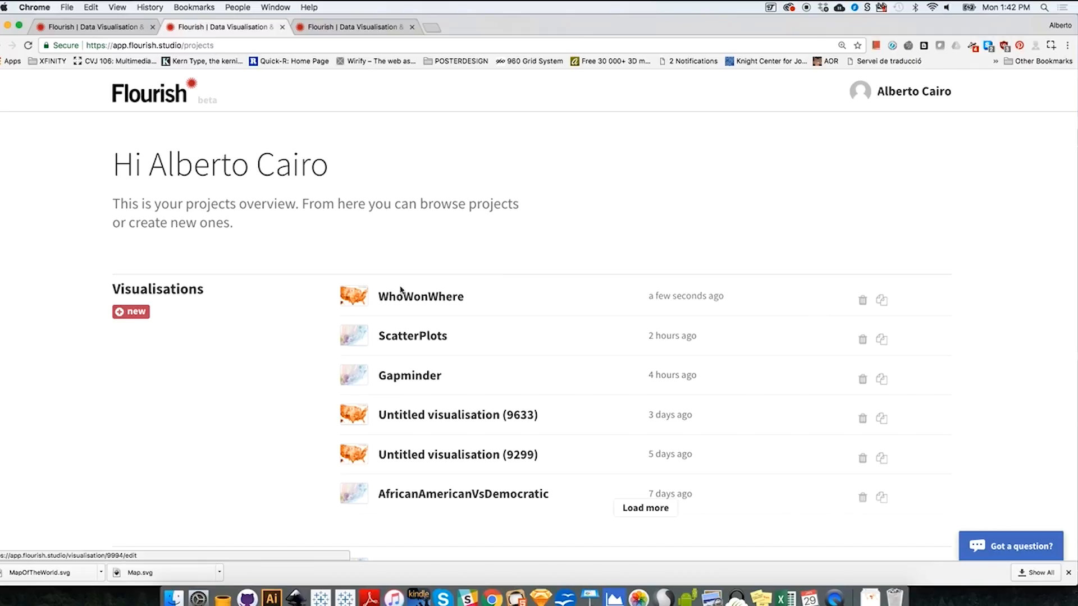
left_click(883, 303)
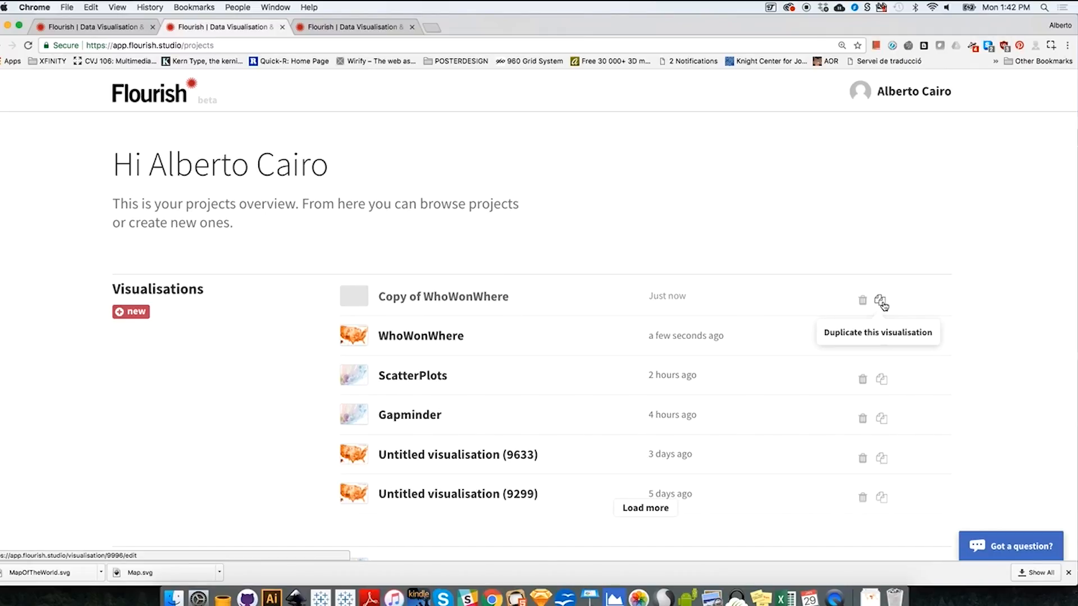
left_click(404, 306)
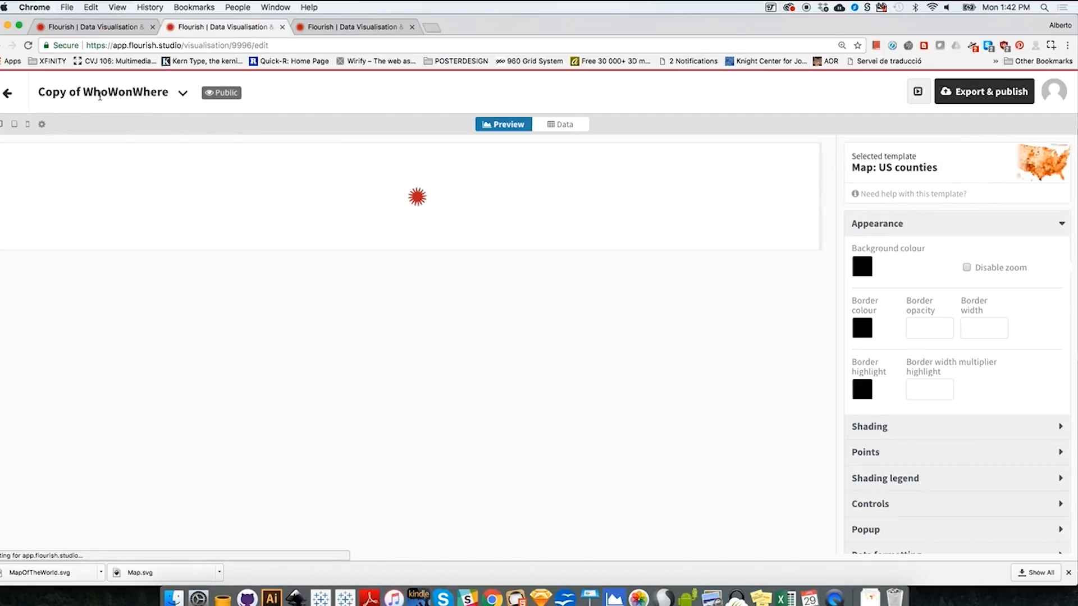
- Rename the duplicated visualisation as RepublicanVotes
triple_click(100, 97)
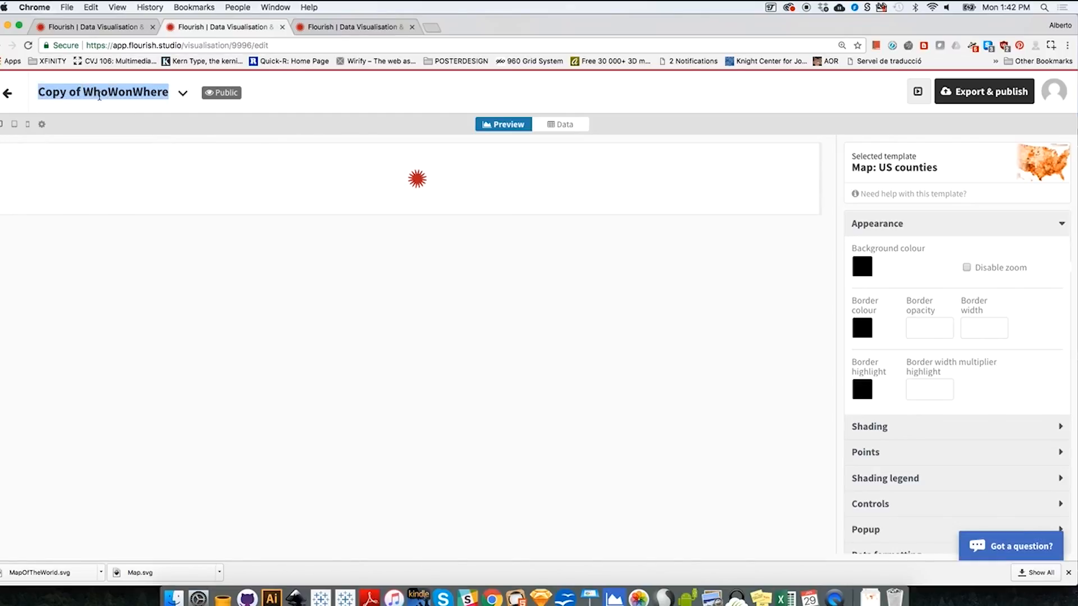
type("Republica")
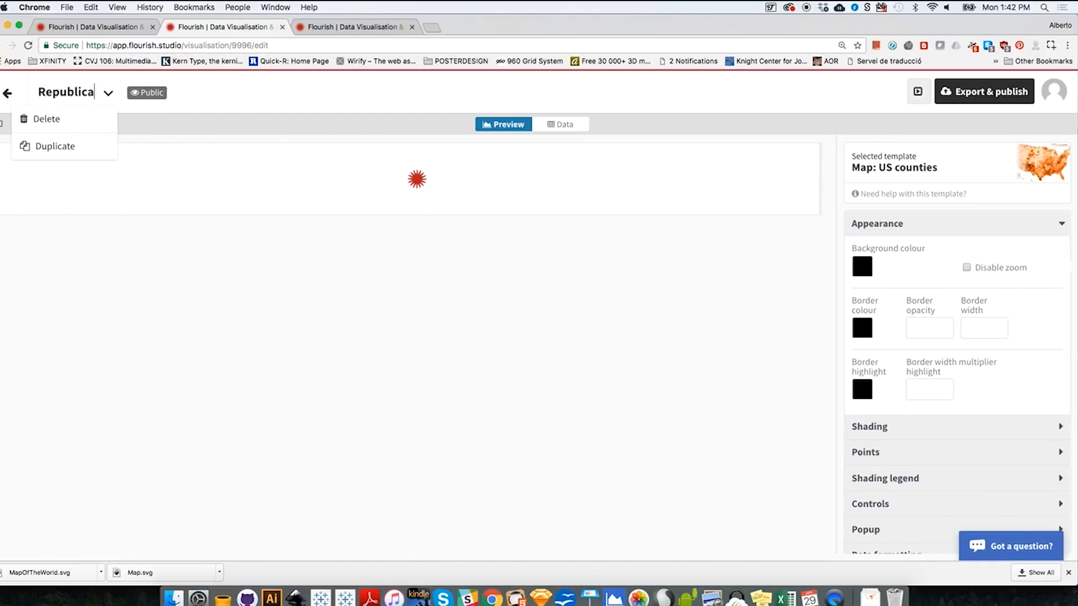
type("nVotes")
key("Return")
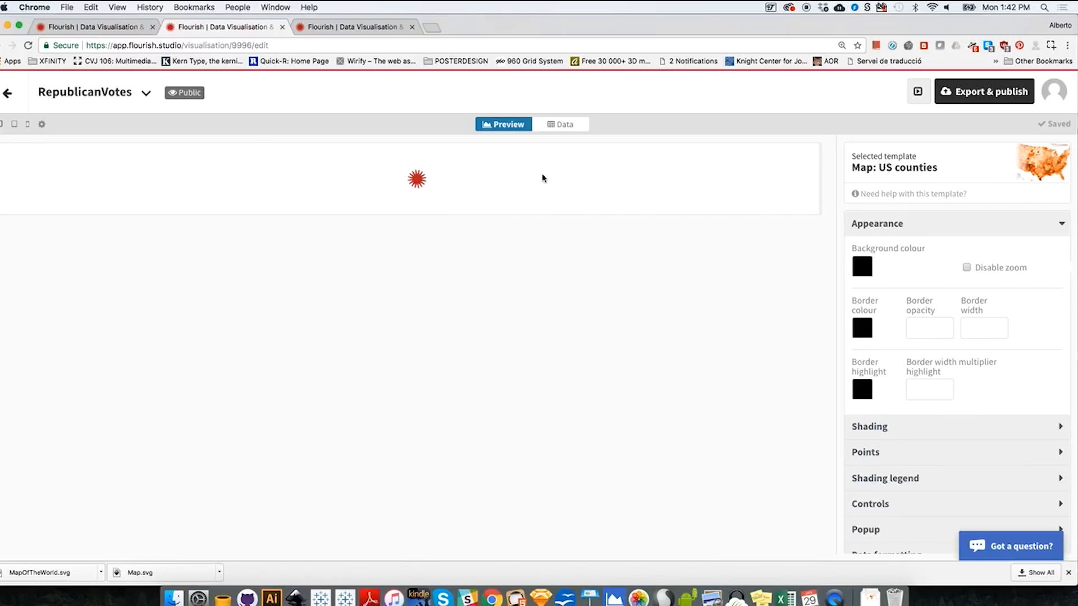
- Switch to Excel and look up which column of CountyDataMOD2 holds the PerRepROUND values
left_click(565, 125)
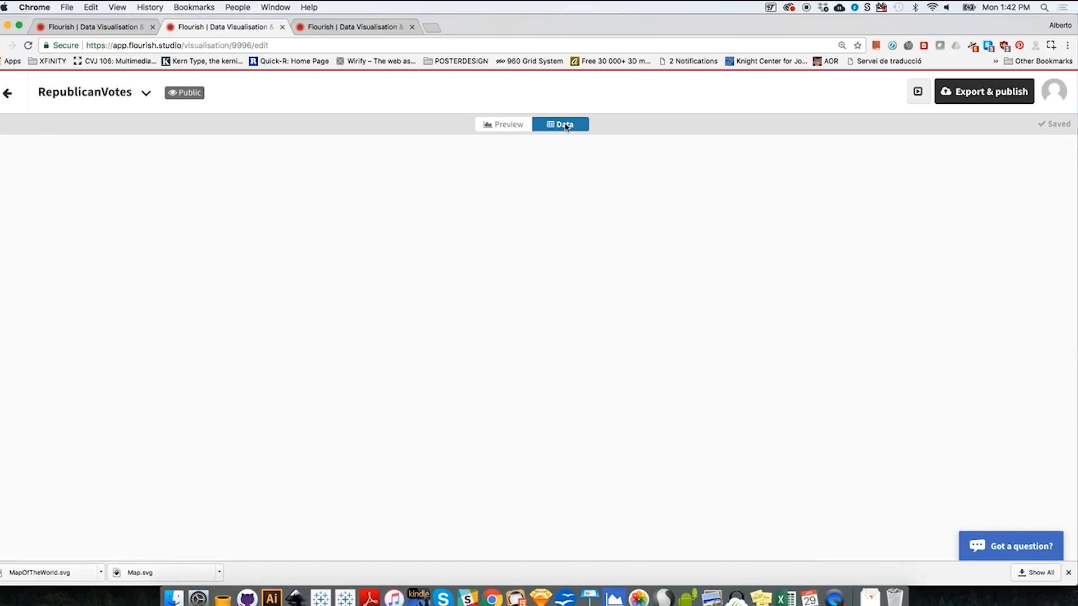
left_click(513, 125)
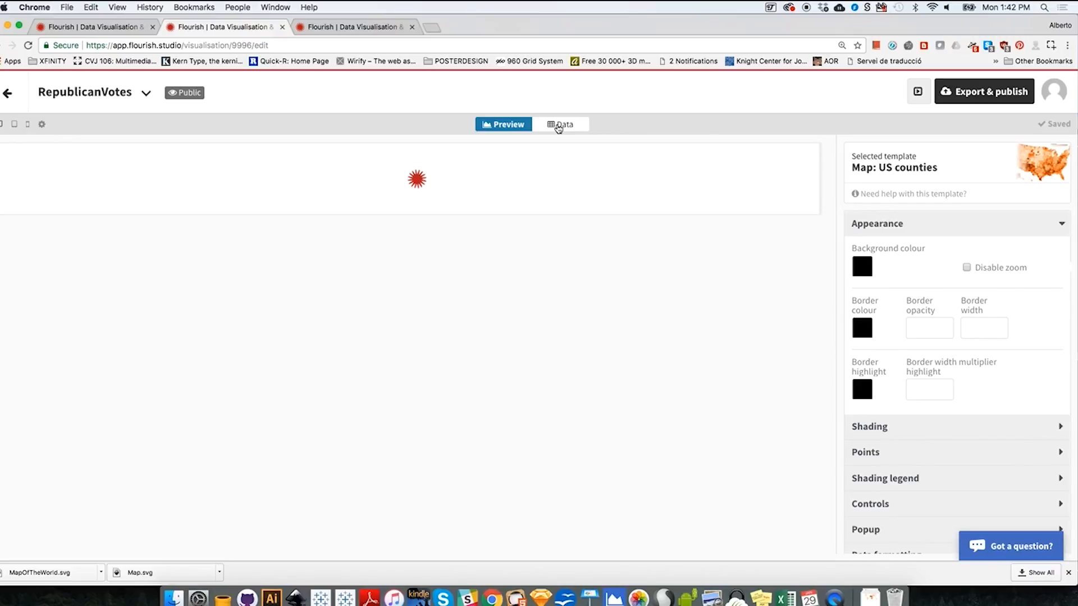
left_click(786, 597)
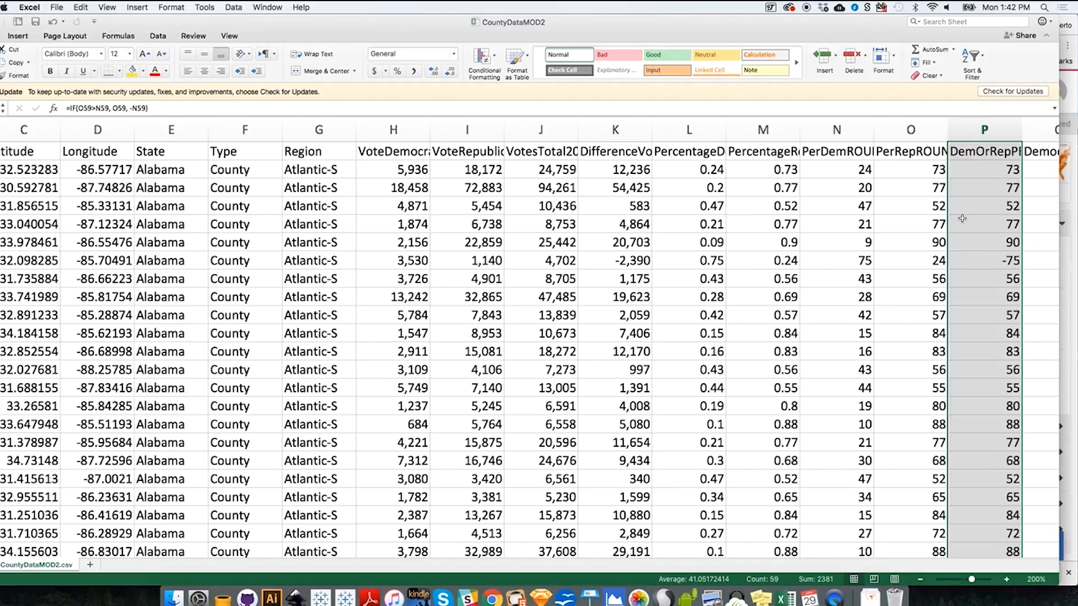
left_click(921, 132)
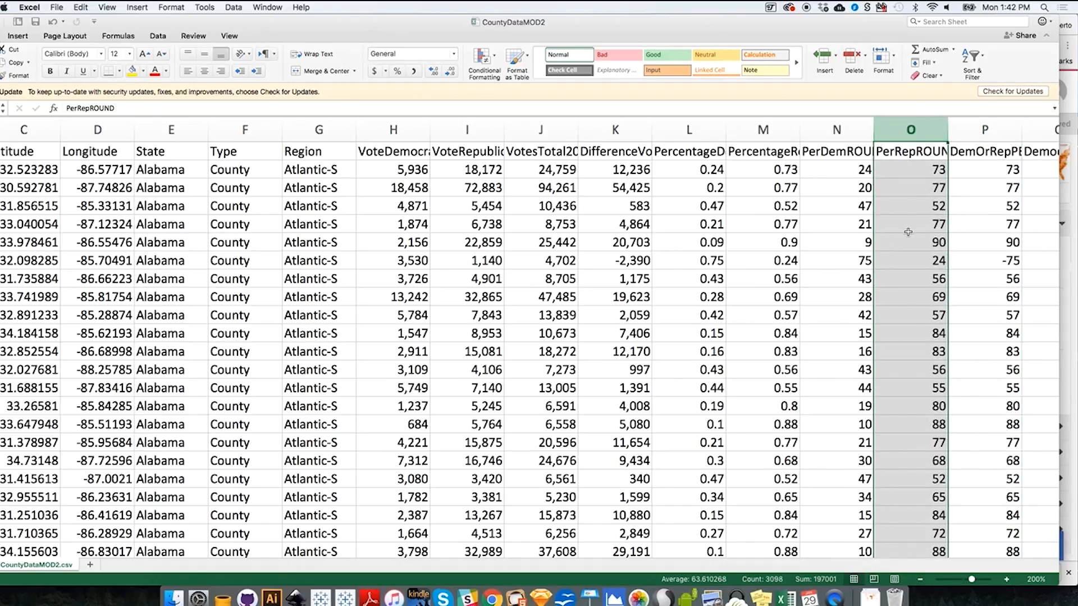
- Switch back to Chrome, set the shading values of RepublicanVotes to column O and preview the map
left_click(498, 600)
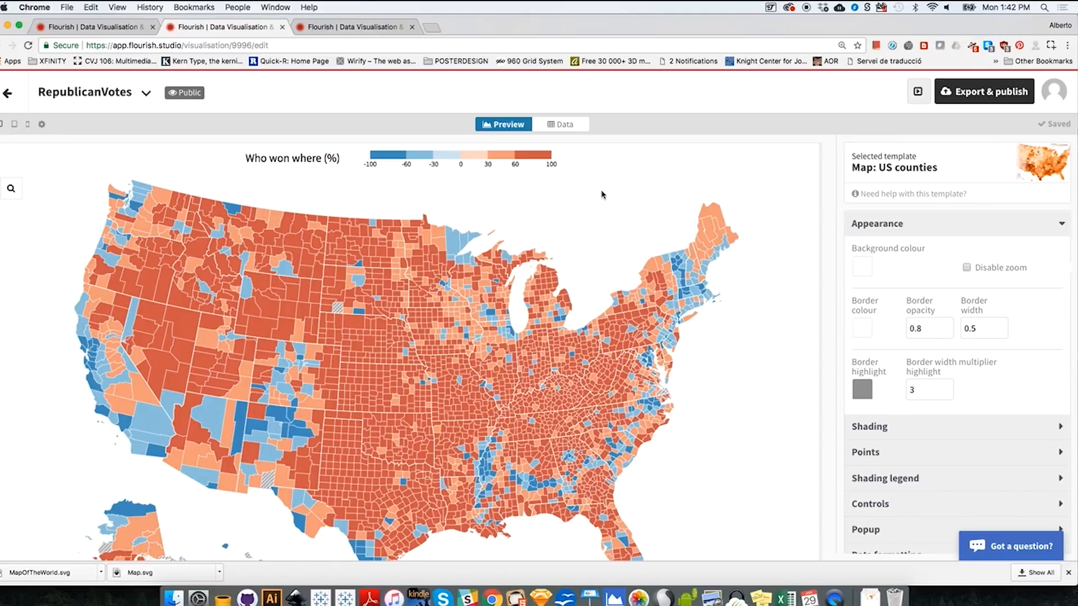
left_click(568, 126)
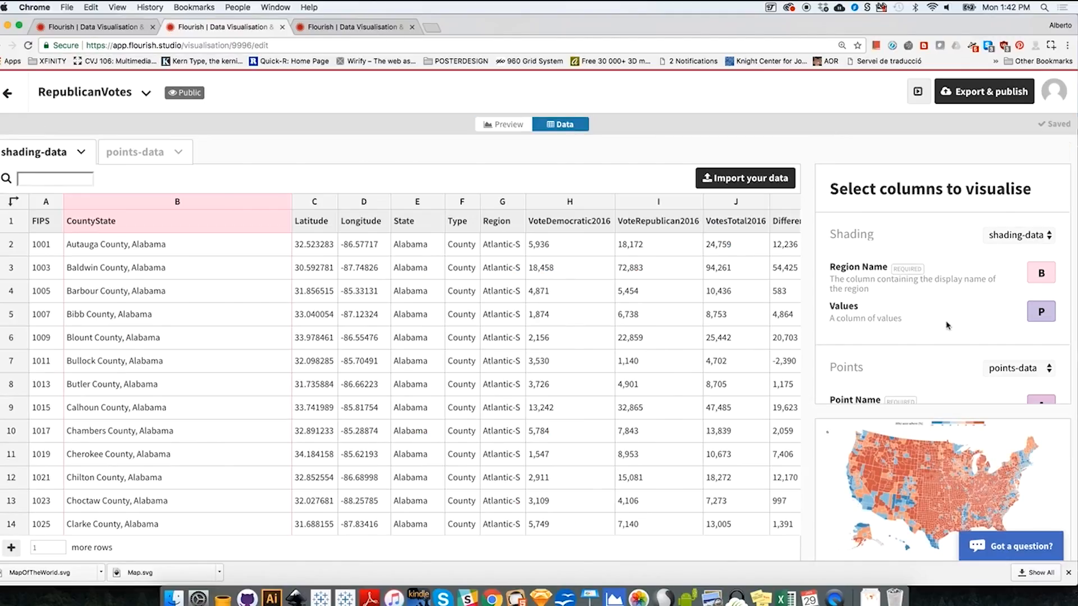
left_click_drag(1047, 309, 1027, 312)
type("O")
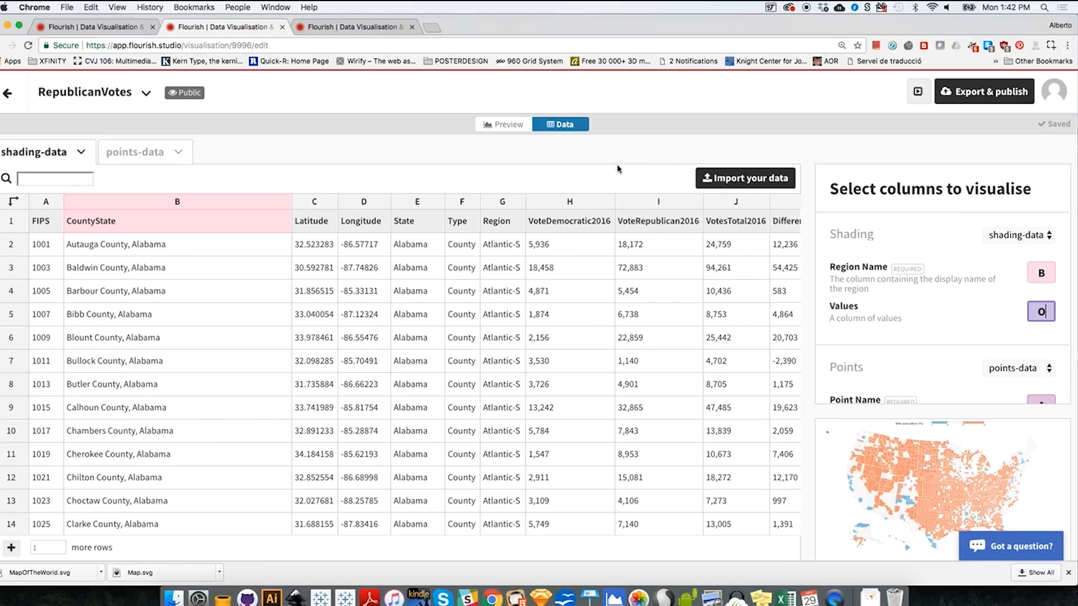
left_click(517, 126)
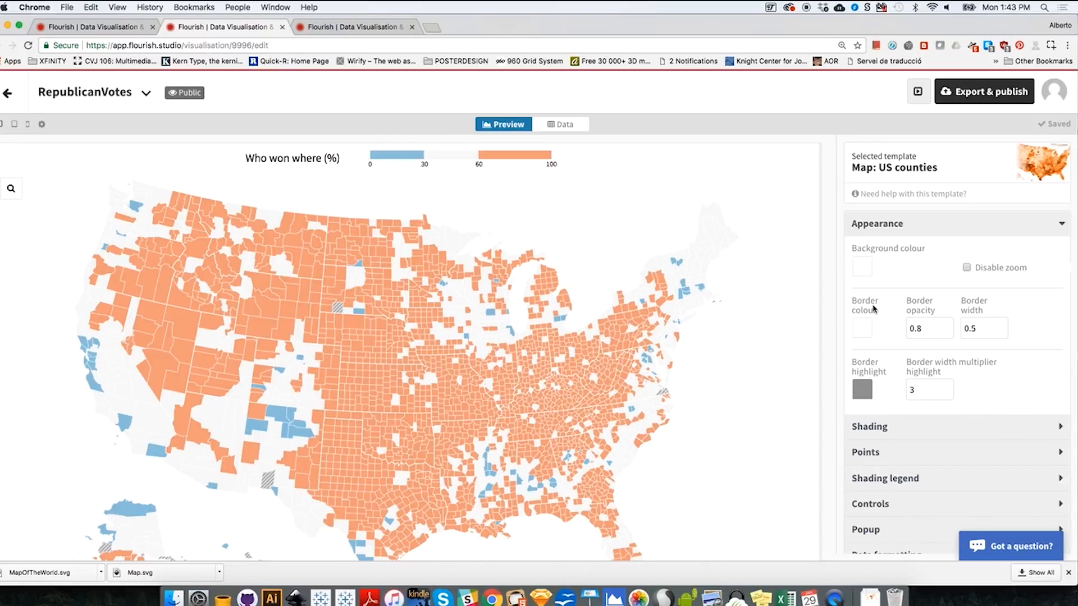
left_click(888, 228)
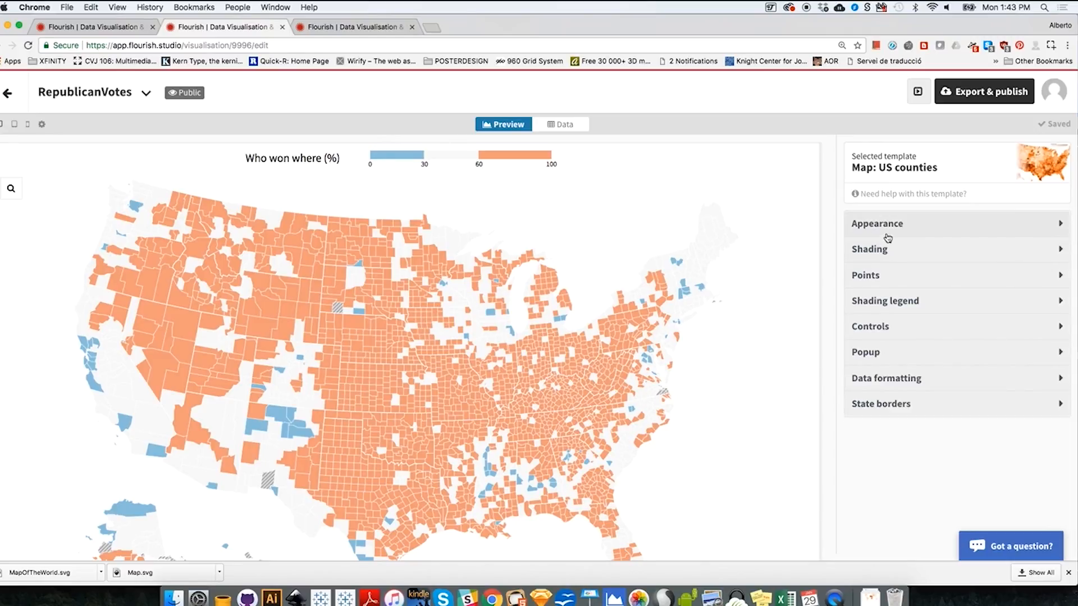
left_click(879, 301)
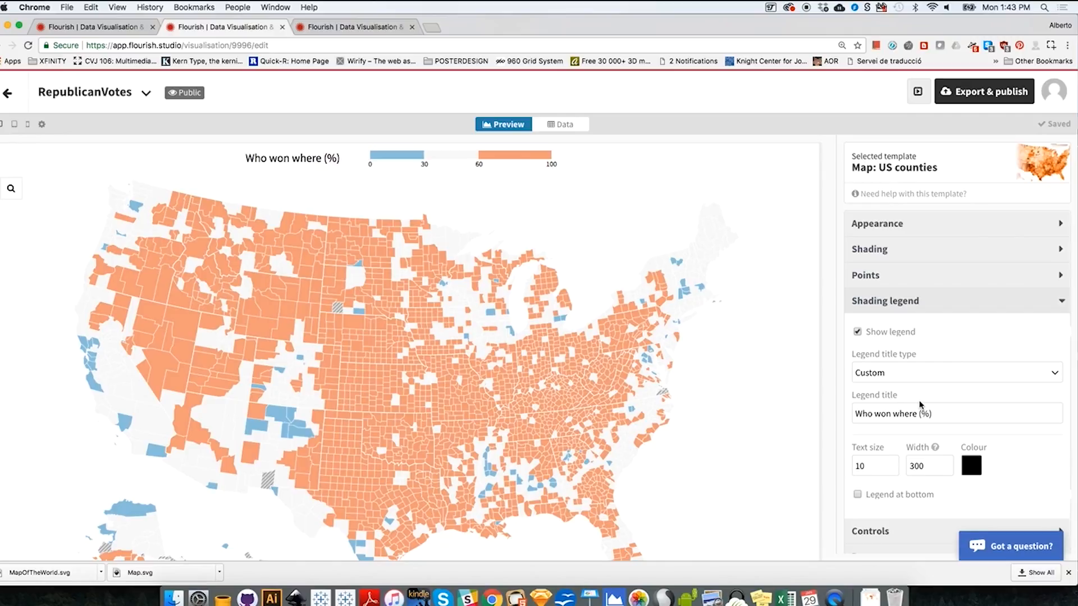
scroll(1021, 466, "down", 3)
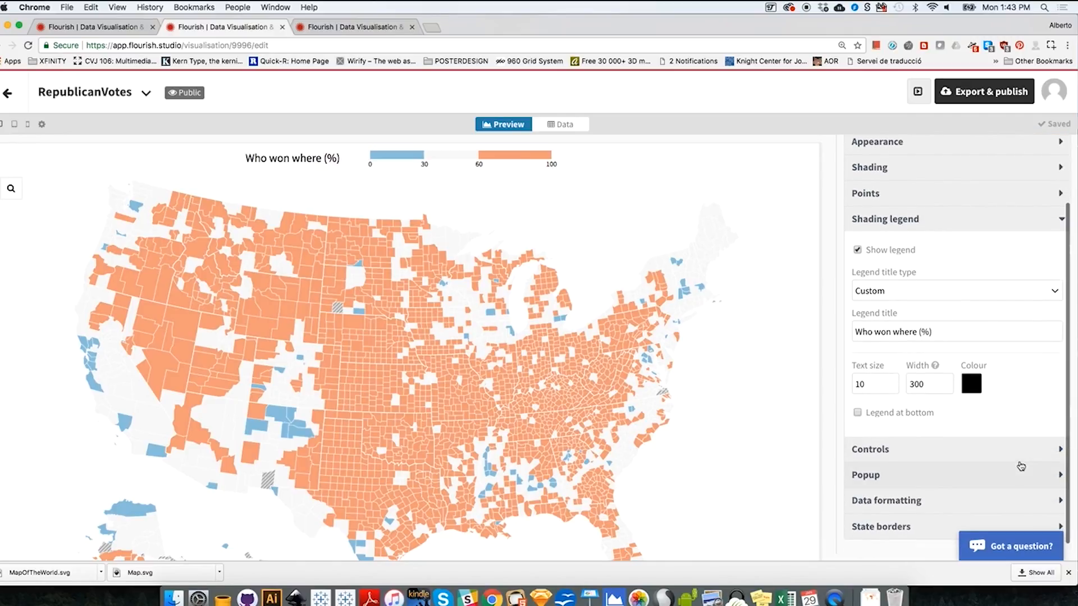
left_click(901, 224)
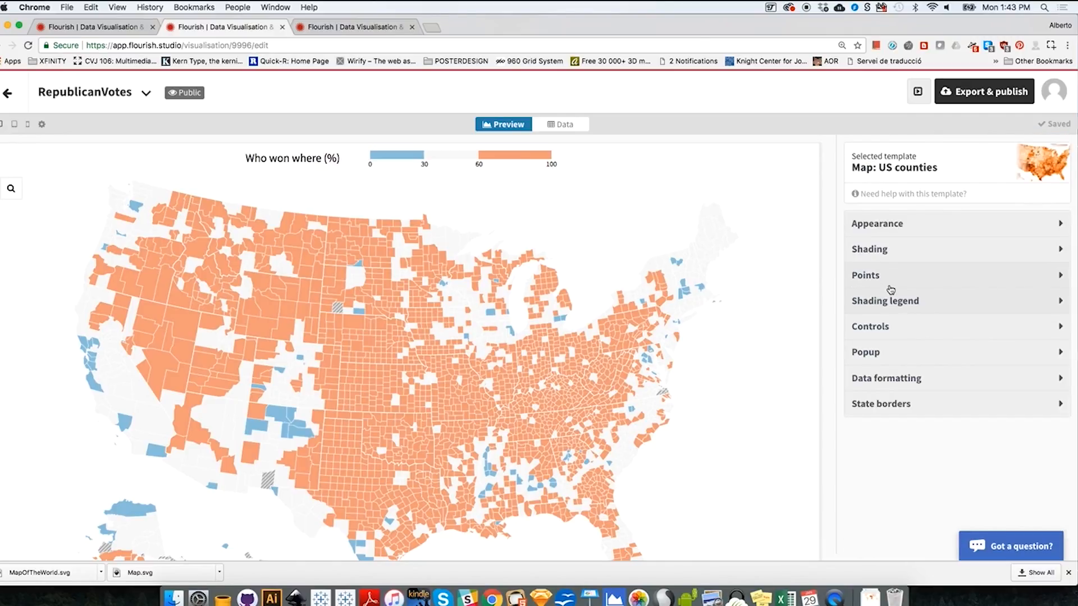
- Set the map shading to 4 buckets and clear the custom thresholds
left_click(880, 250)
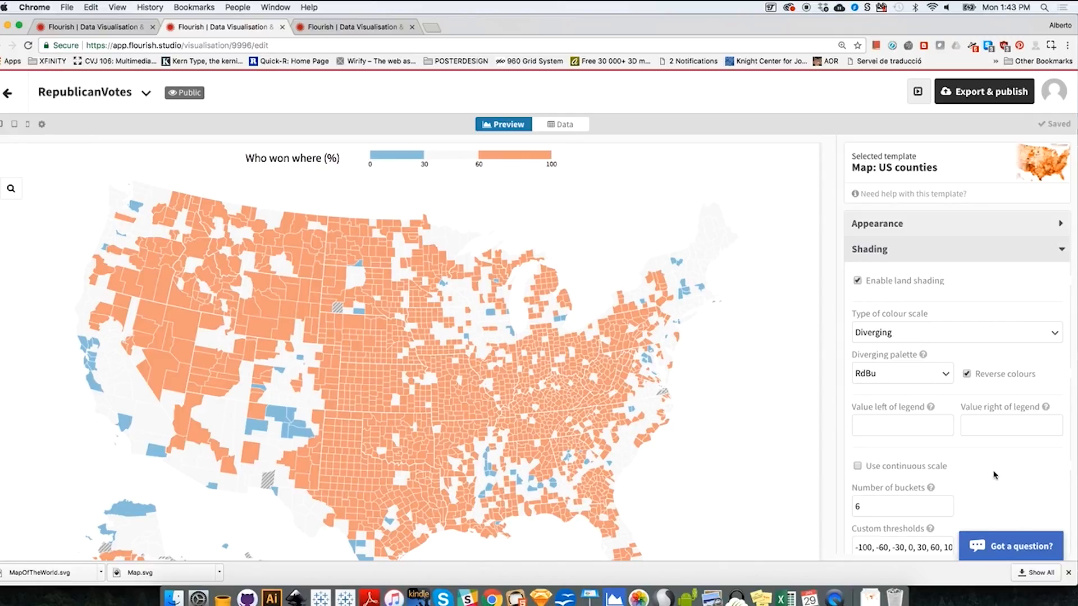
scroll(994, 474, "down", 4)
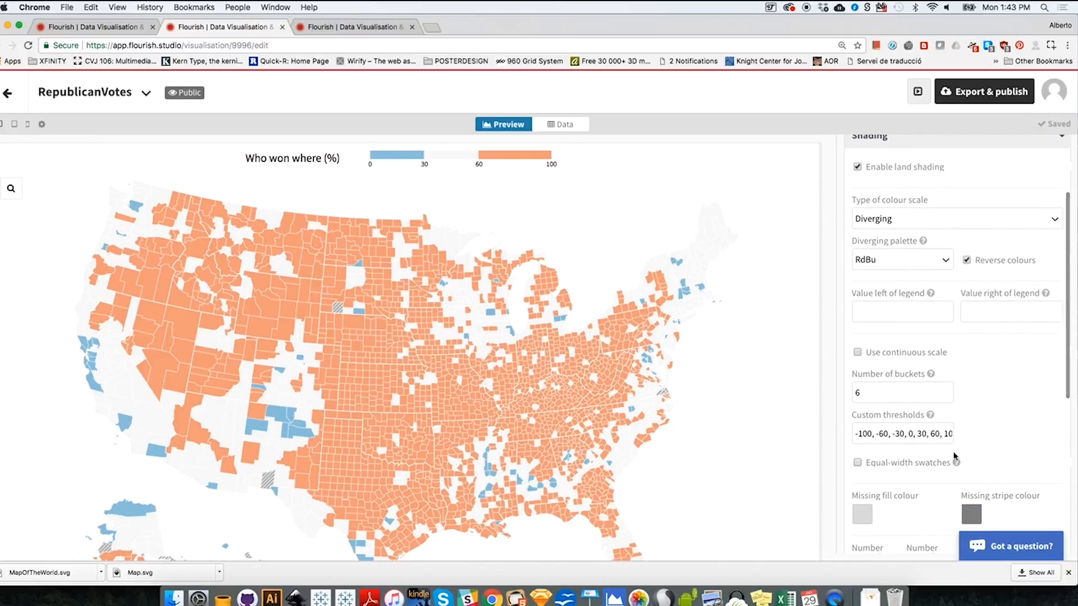
left_click_drag(879, 393, 829, 394)
type("4")
left_click(871, 432)
key("super+a")
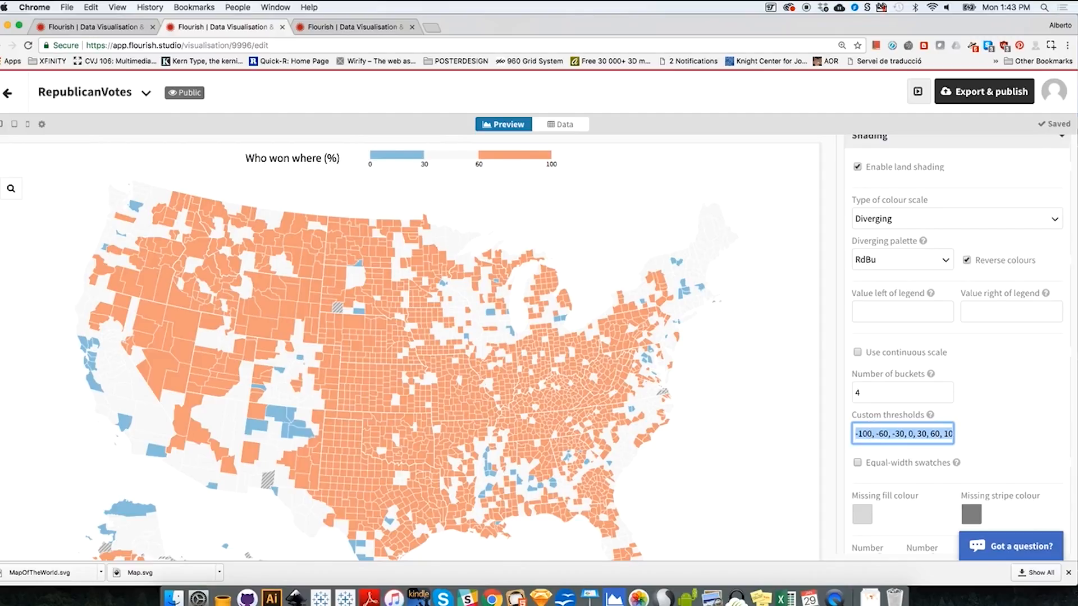
key("BackSpace")
left_click(890, 396)
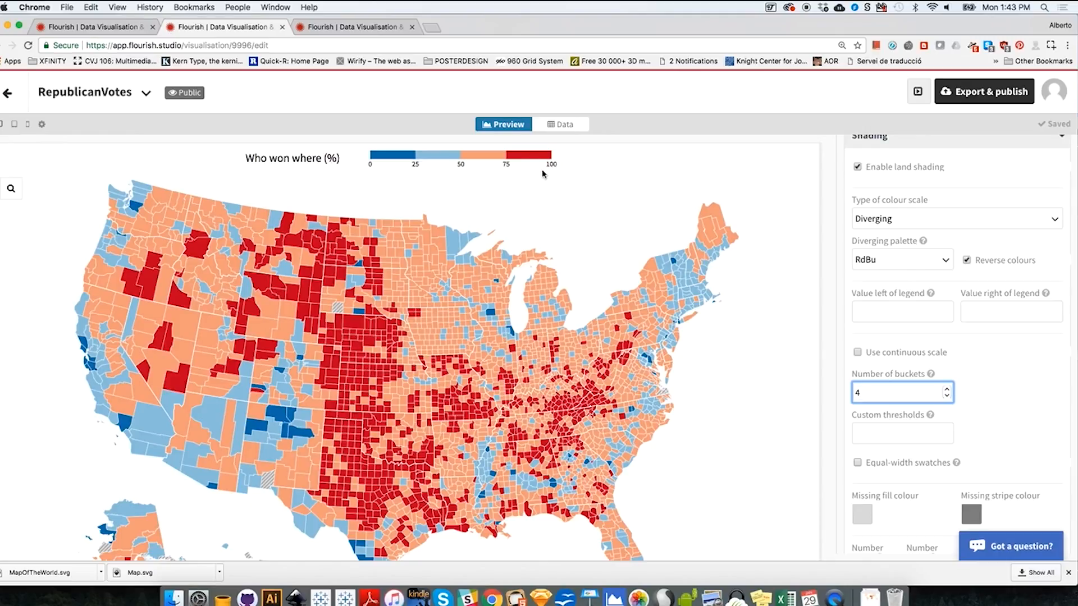
- Change the shading's colour scale to Sequential with the Reds palette and turn off the reversed colours
left_click(887, 261)
left_click(905, 222)
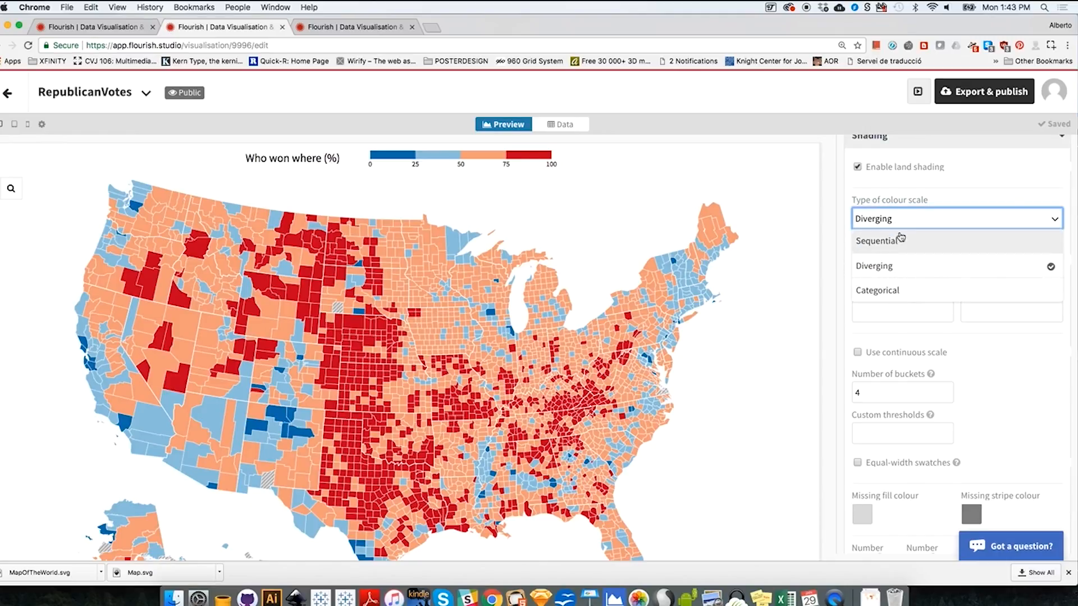
left_click(897, 239)
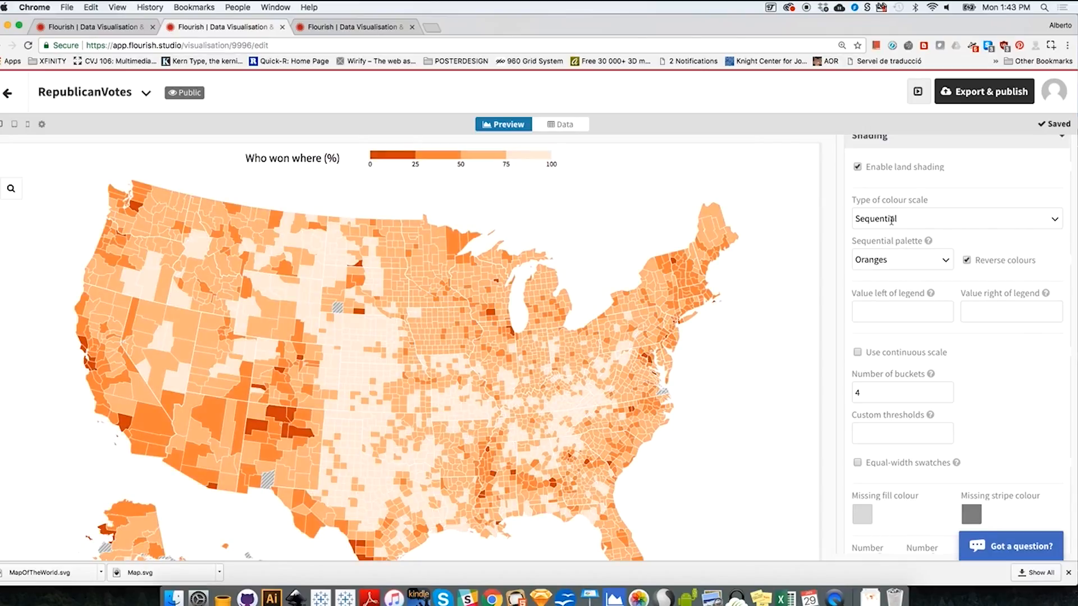
left_click(891, 256)
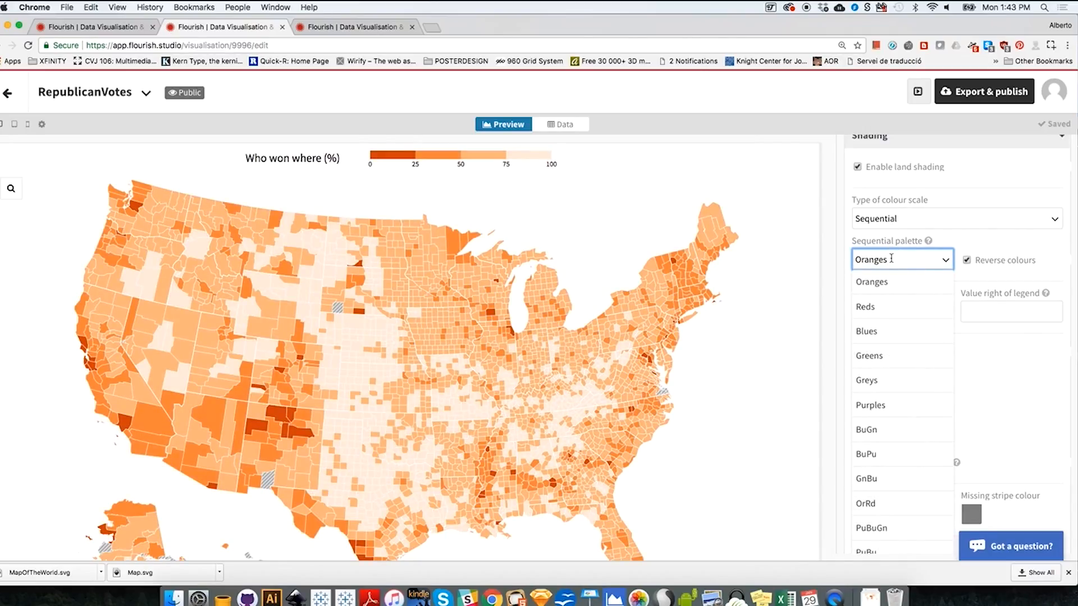
left_click(875, 305)
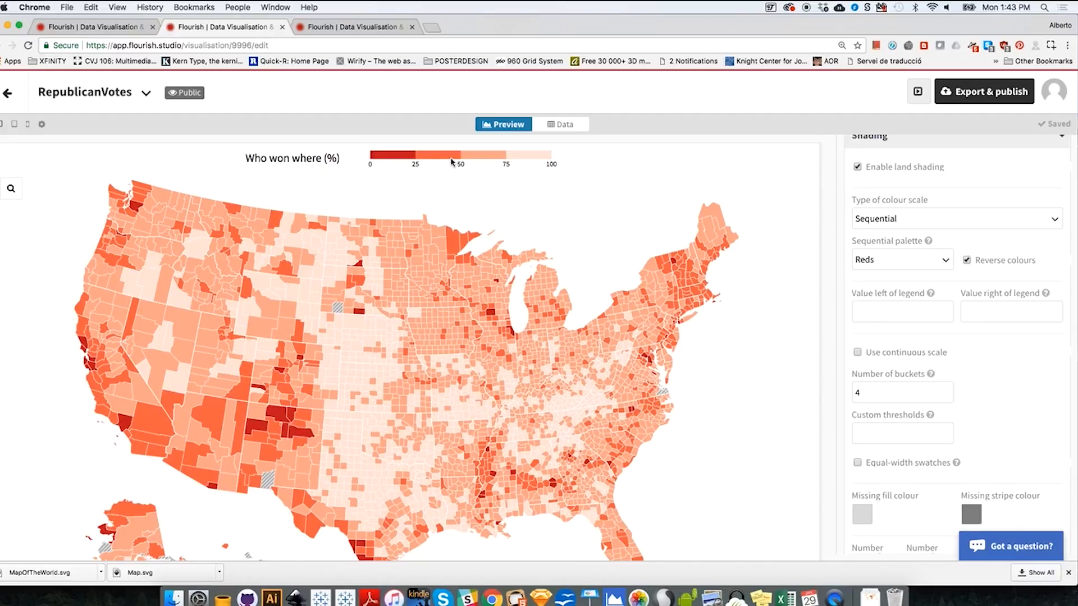
left_click(967, 261)
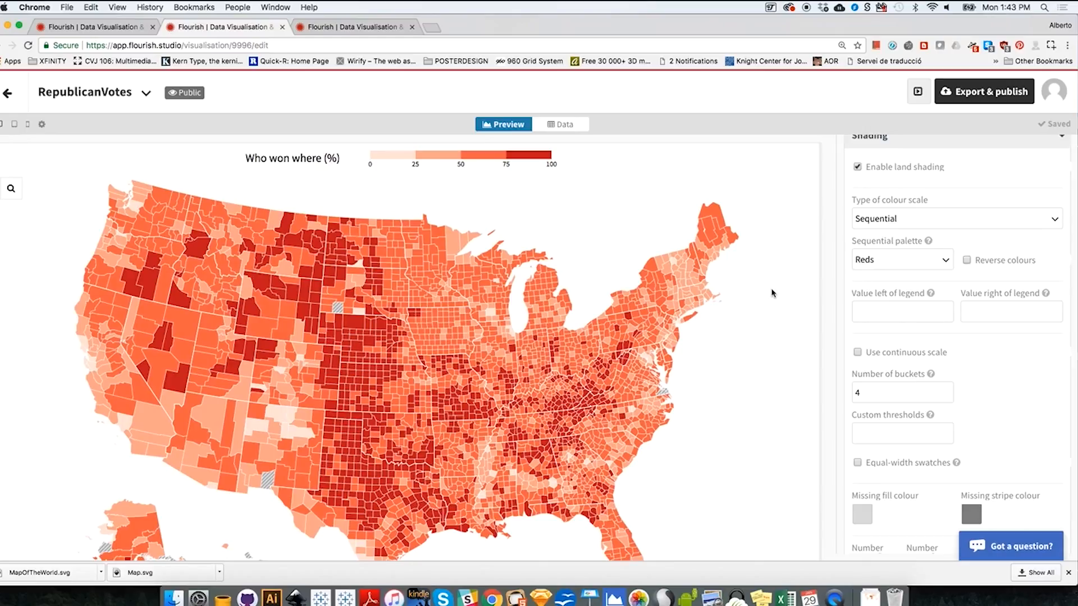
- Preview the RepublicanVotes map at tablet size and return to the projects overview
left_click(607, 197)
left_click(14, 124)
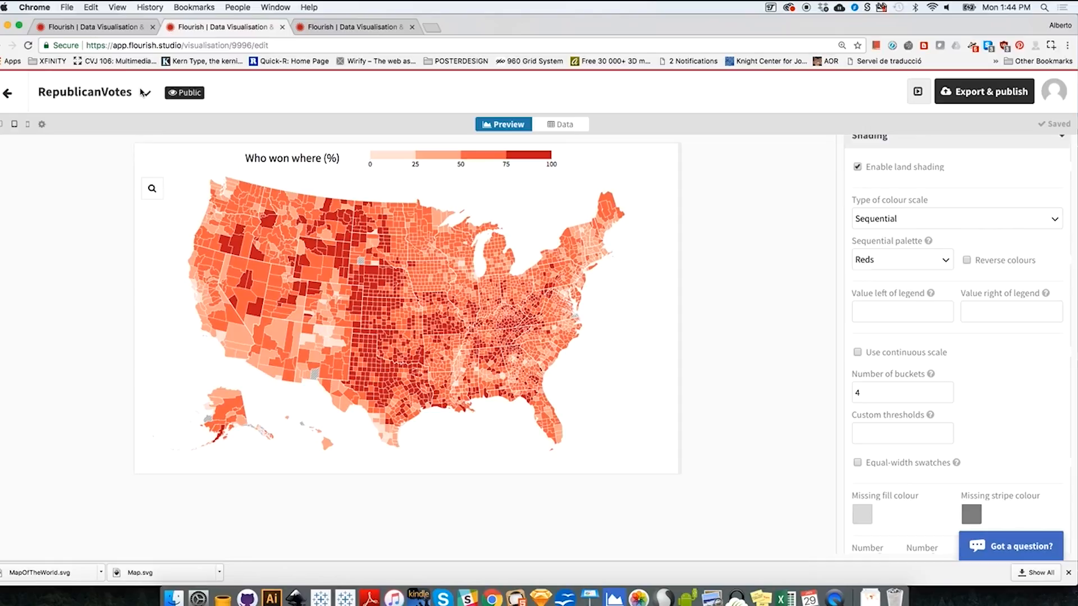
left_click(8, 93)
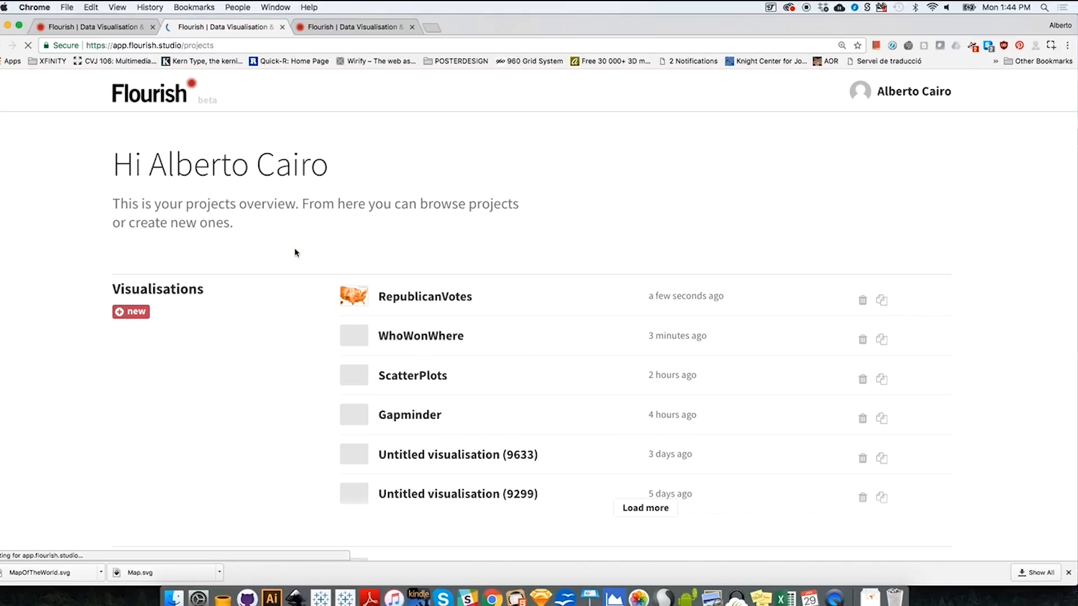